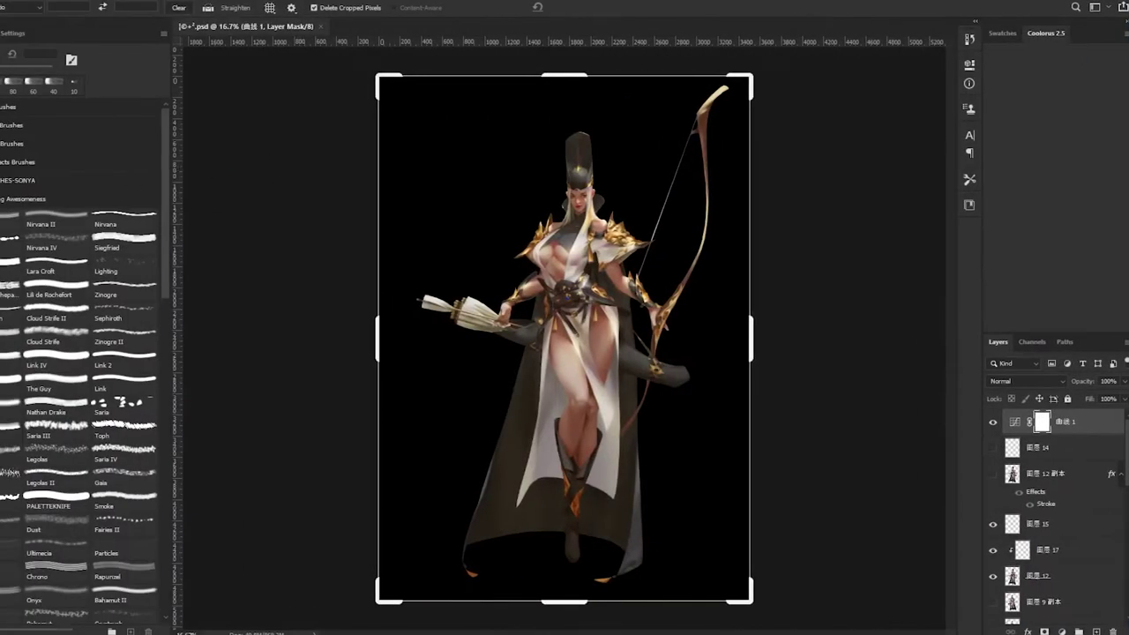
# Switch to the reference board document and enlarge the costume and pose references in its upper area.
pyautogui.press('v')
pyautogui.scroll(-5, 999, 450)
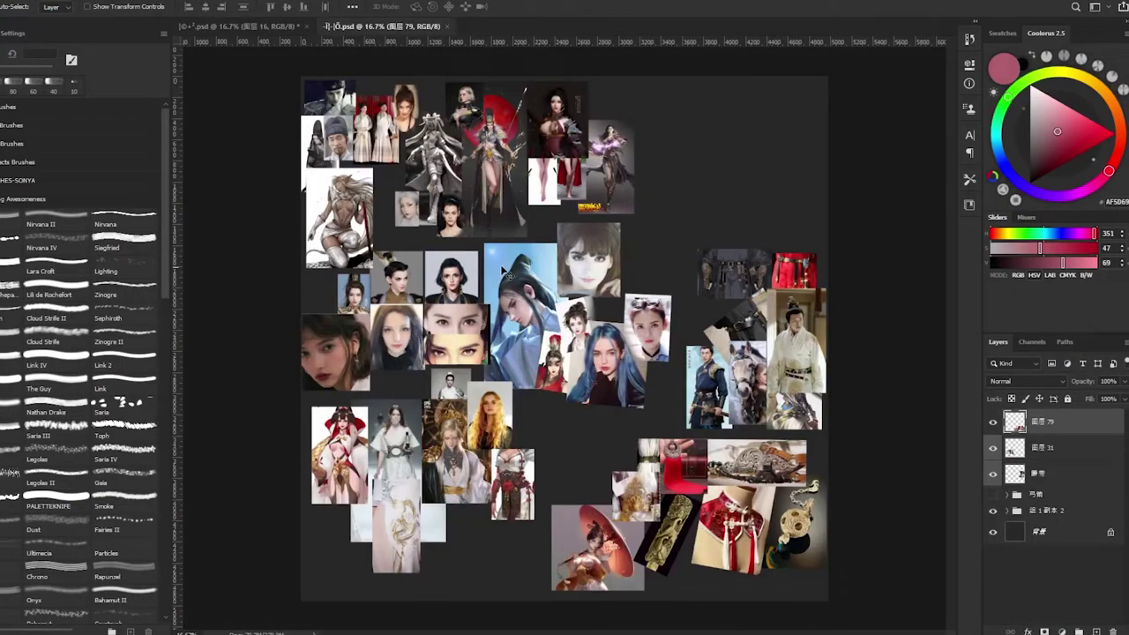
pyautogui.press('z')
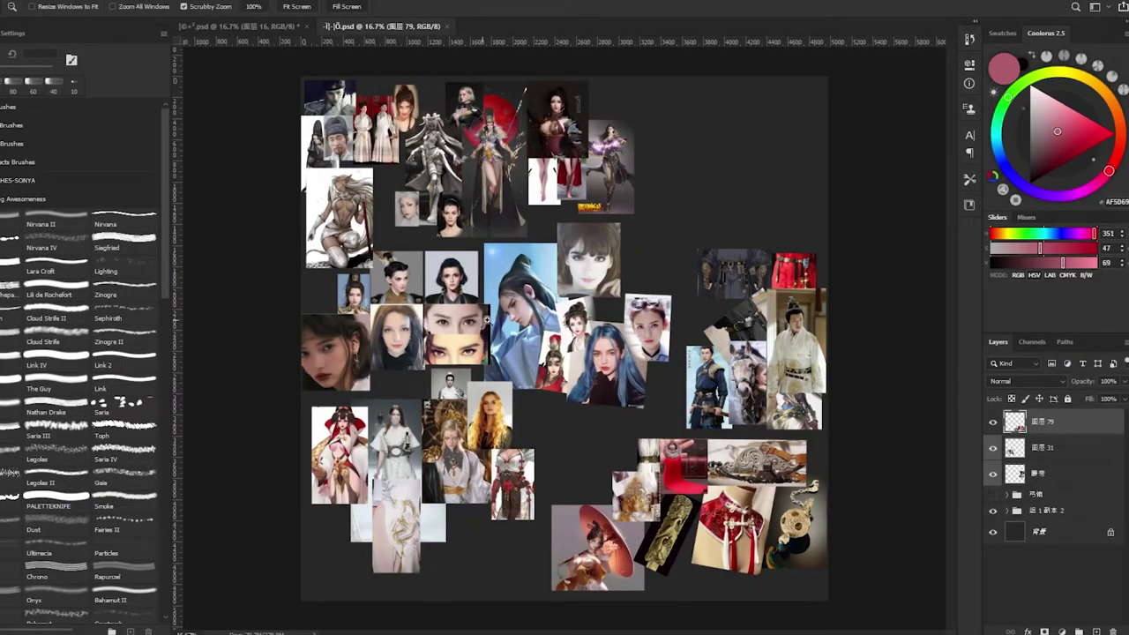
pyautogui.moveTo(488, 321); pyautogui.dragTo(538, 321)
pyautogui.scroll(-2, 441, 388)
pyautogui.moveTo(734, 233); pyautogui.dragTo(793, 631)
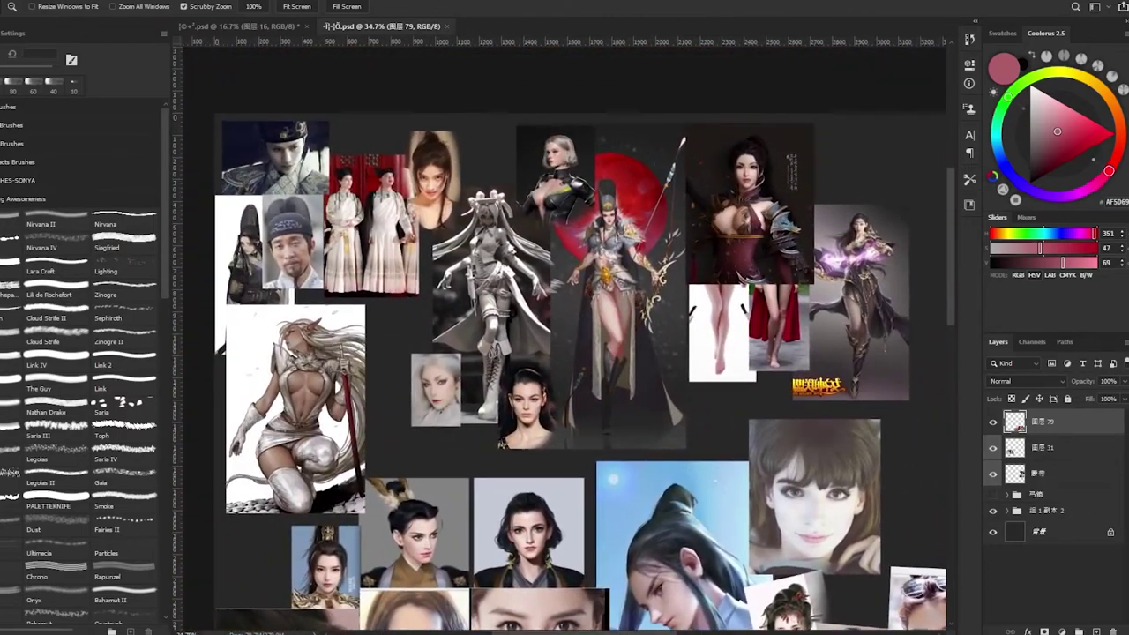
# Return to the archer painting and hide the 曲线 1 adjustment layer at the top of the layer stack.
pyautogui.hotkey('ctrl', 'Tab')
pyautogui.press('v')
pyautogui.scroll(2, 1061, 523)
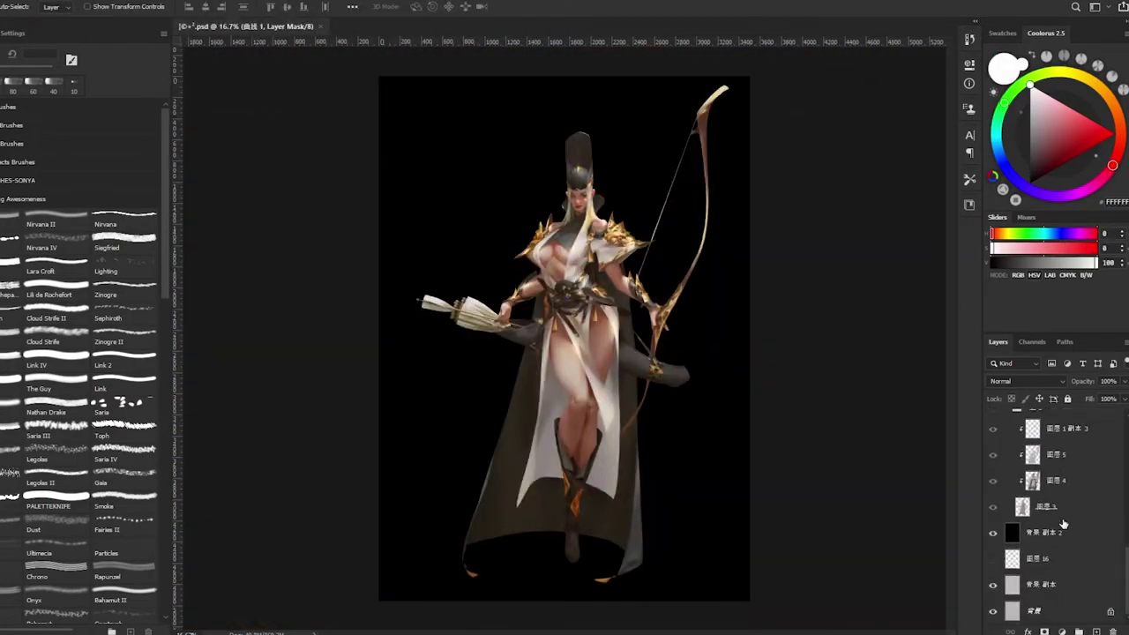
pyautogui.scroll(5, 1062, 523)
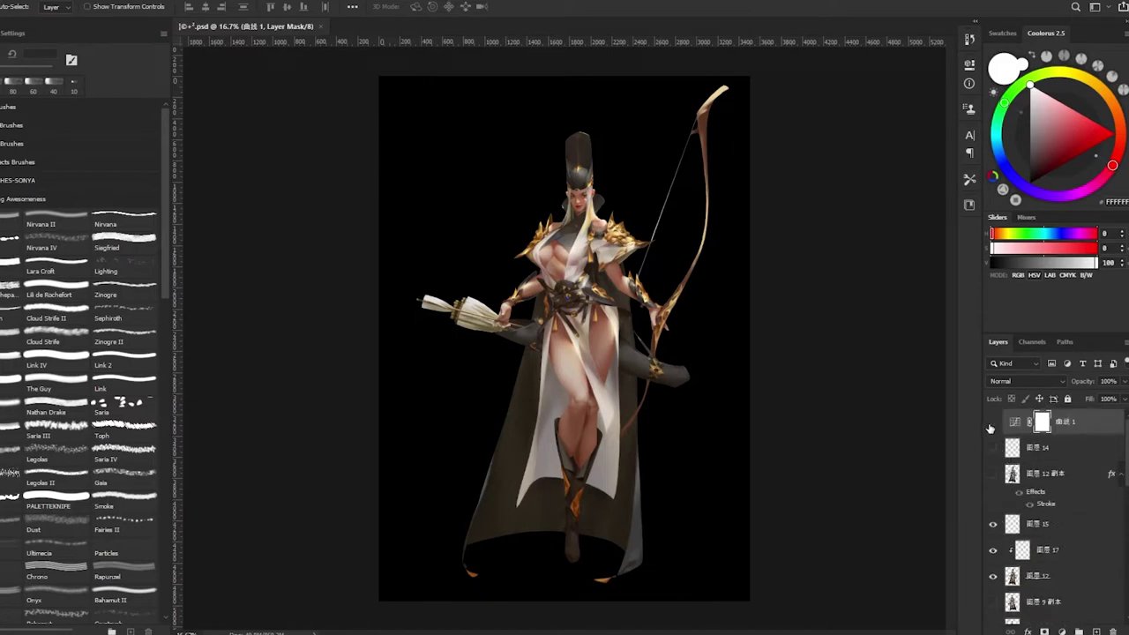
pyautogui.click(991, 424)
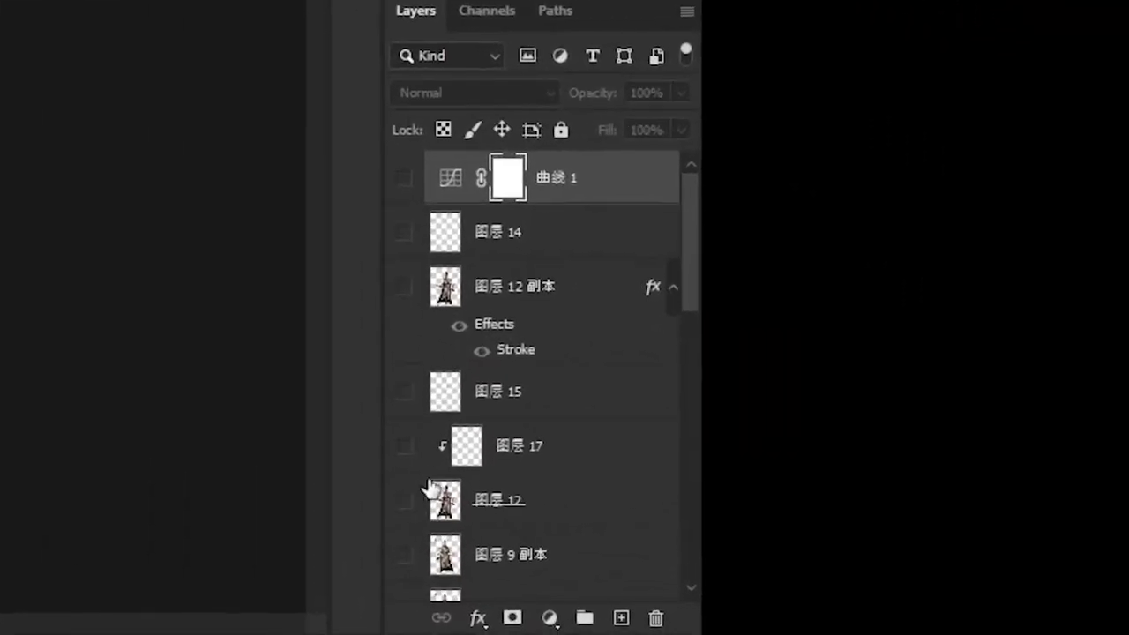
# Compare earlier painting stages by showing 图层 9 副本, 图层 9, 组 1 副本 6 and group 组 1 副本 in turn.
pyautogui.scroll(-4, 1007, 569)
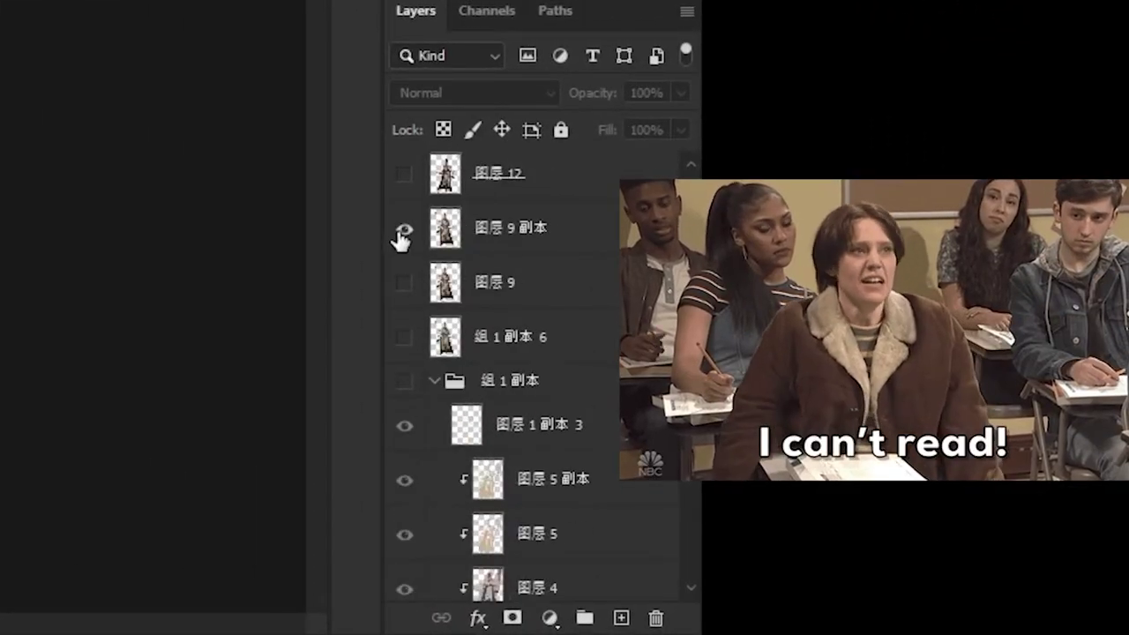
pyautogui.click(407, 285)
pyautogui.click(406, 335)
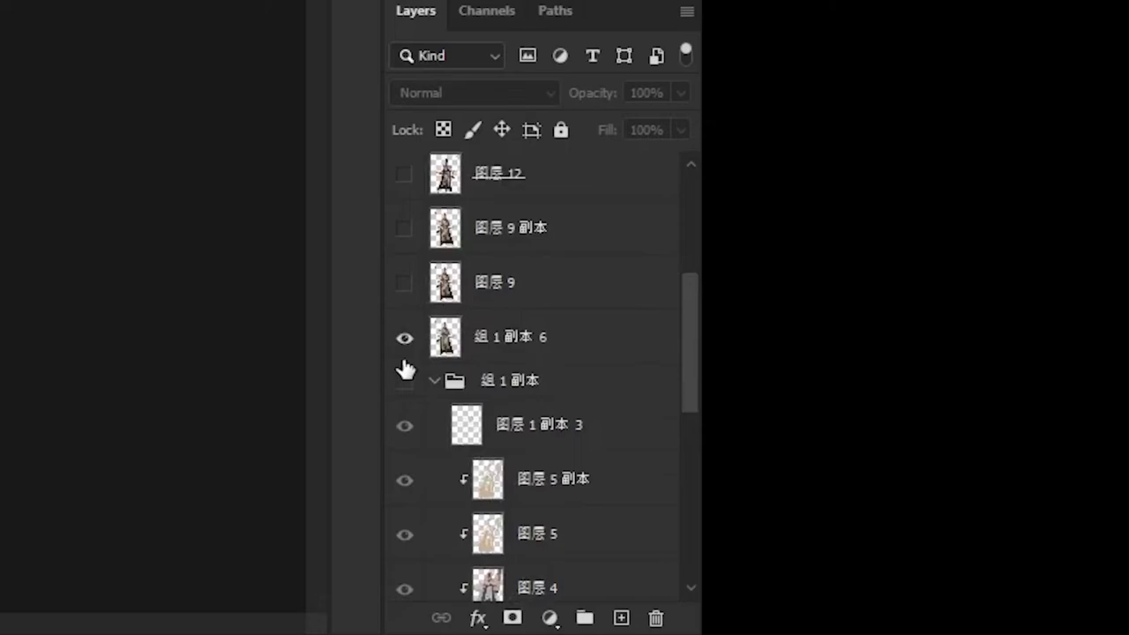
pyautogui.click(402, 384)
pyautogui.click(401, 354)
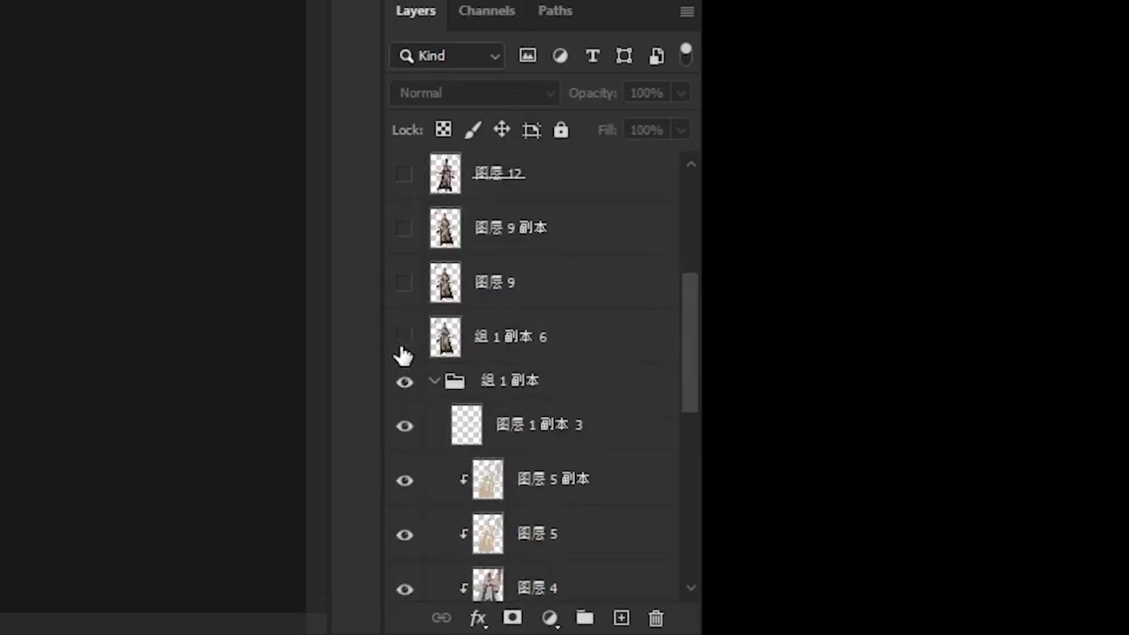
pyautogui.click(407, 391)
pyautogui.click(409, 394)
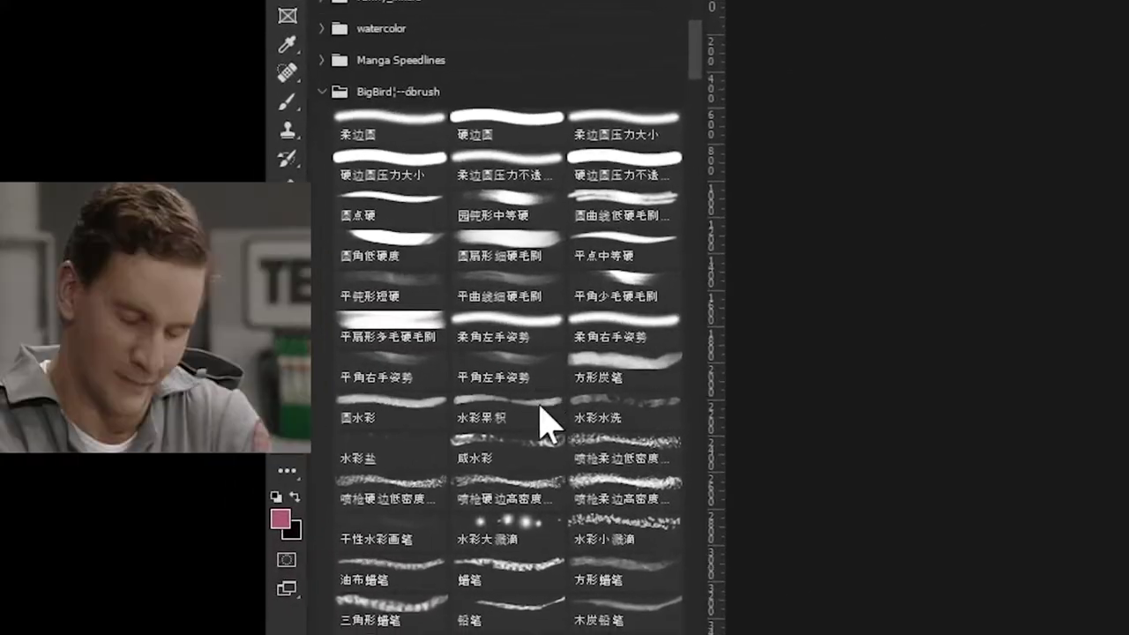
# Test the 样本画笔 2 11 and richTowel_Material 1 brushes from the brush collection on the blank canvas, and undo both strokes.
pyautogui.scroll(-3, 150, 370)
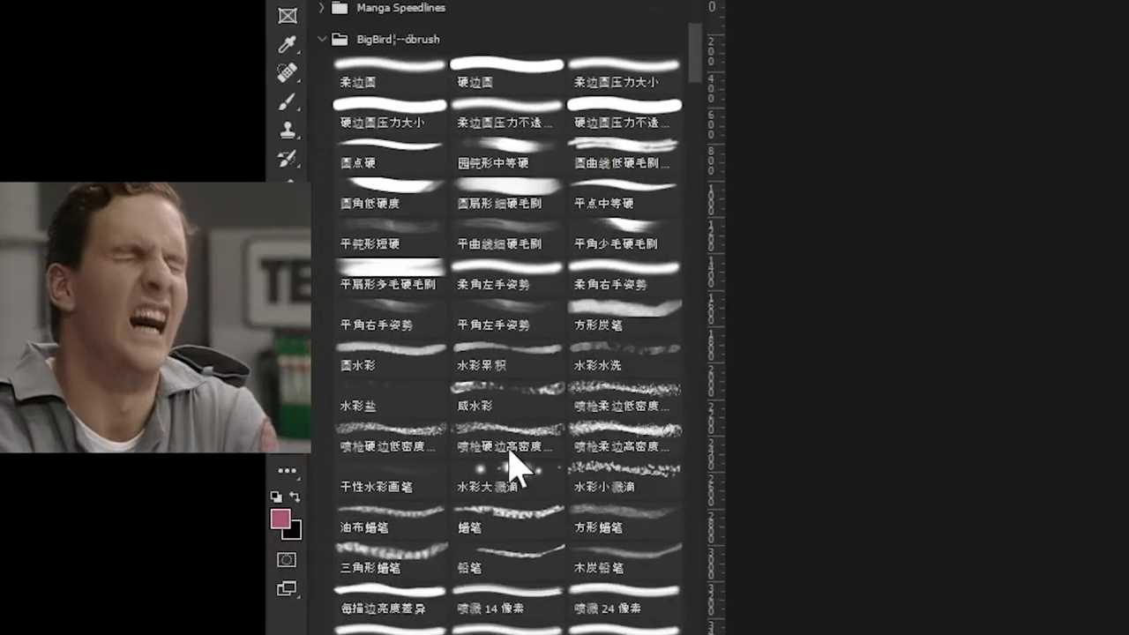
pyautogui.scroll(-8, 516, 471)
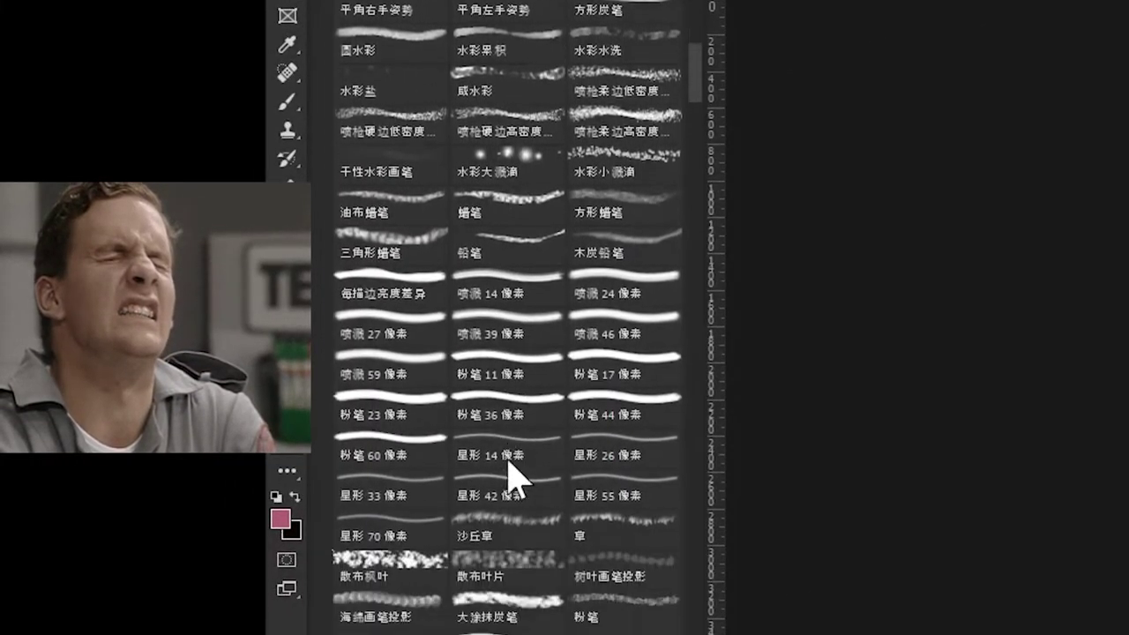
pyautogui.scroll(-7, 512, 474)
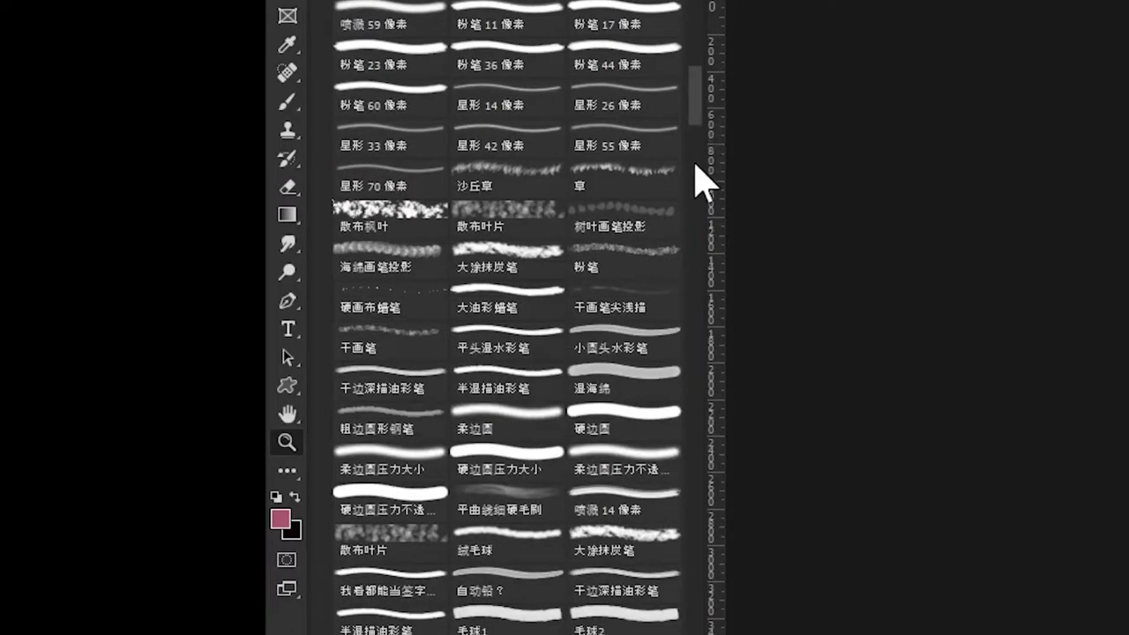
pyautogui.moveTo(702, 116); pyautogui.dragTo(693, 634)
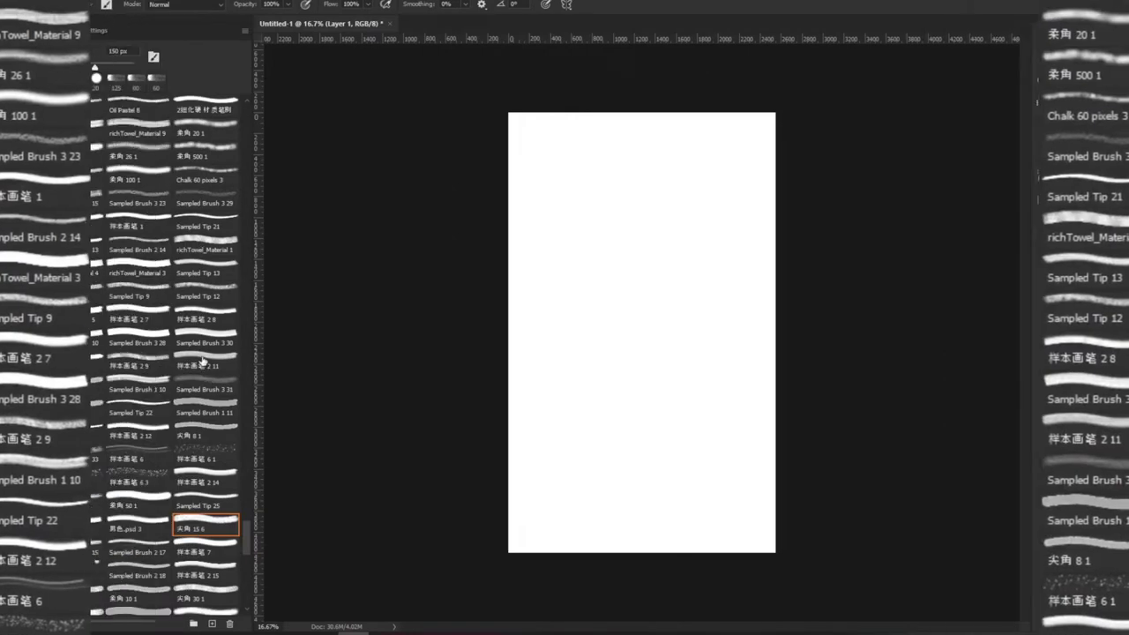
pyautogui.click(203, 362)
pyautogui.moveTo(548, 339)
pyautogui.mouseDown()
pyautogui.moveTo(573, 304)
pyautogui.moveTo(582, 483)
pyautogui.moveTo(679, 345)
pyautogui.mouseUp()
pyautogui.click(217, 245)
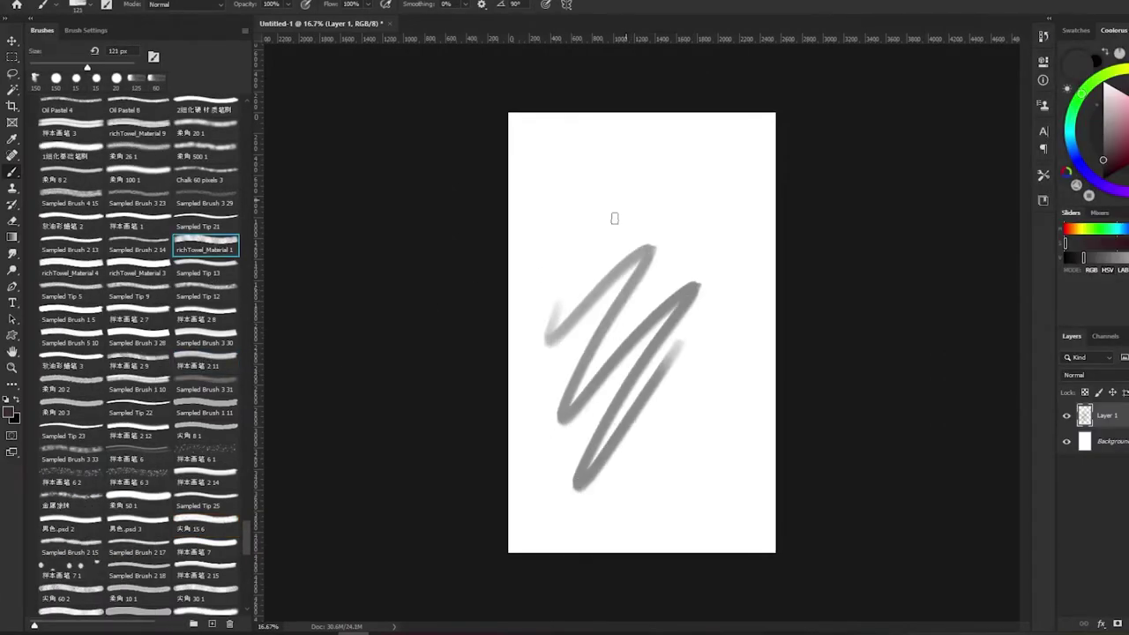
pyautogui.moveTo(615, 217)
pyautogui.mouseDown()
pyautogui.moveTo(677, 209)
pyautogui.moveTo(719, 273)
pyautogui.moveTo(732, 370)
pyautogui.mouseUp()
pyautogui.hotkey('ctrl', 'z')
pyautogui.hotkey('ctrl', 'z')
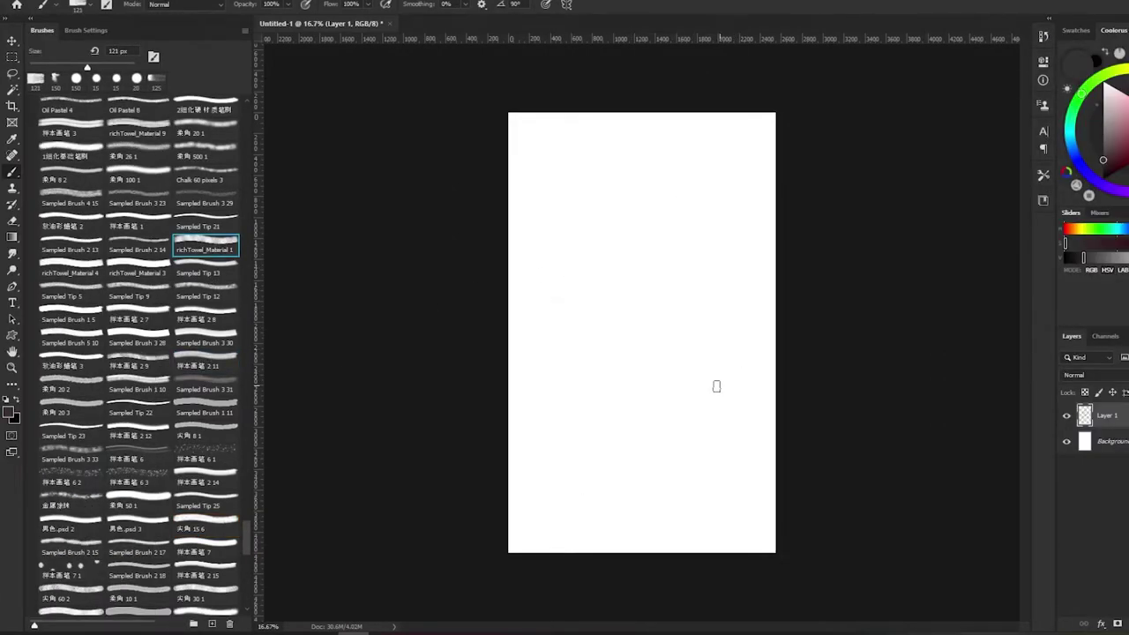
# Test the skin texture brushes 皮肤 - 4 and 皮肤 - 7 with zigzag strokes and a spiral on Layer 1.
pyautogui.moveTo(249, 541); pyautogui.dragTo(246, 291)
pyautogui.click(206, 364)
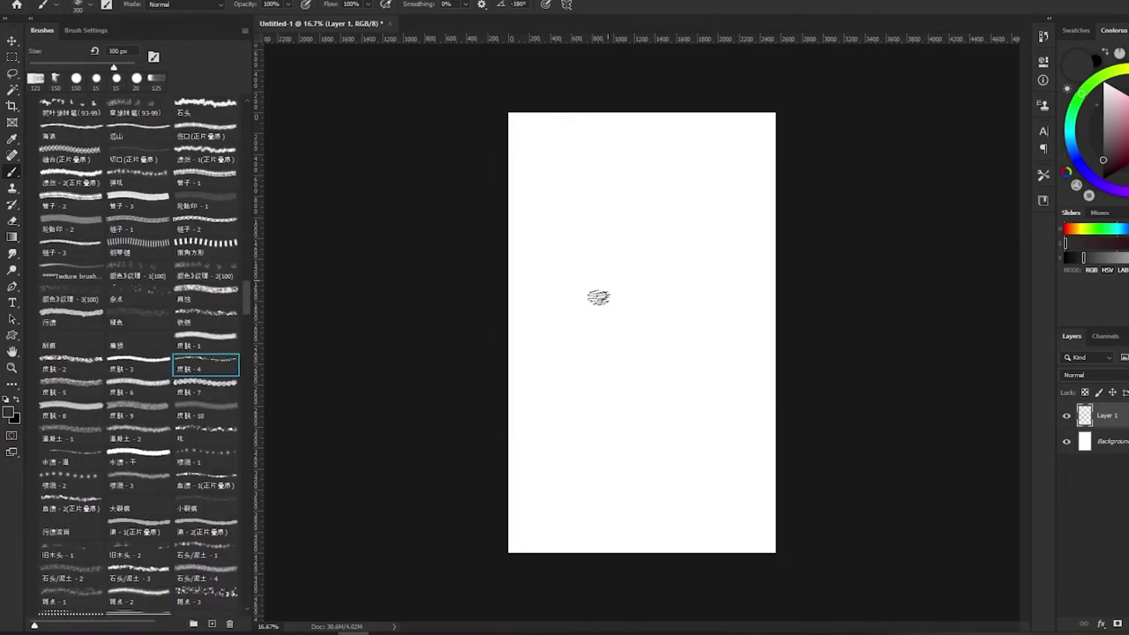
pyautogui.moveTo(560, 355)
pyautogui.mouseDown()
pyautogui.moveTo(679, 353)
pyautogui.moveTo(670, 492)
pyautogui.mouseUp()
pyautogui.click(211, 391)
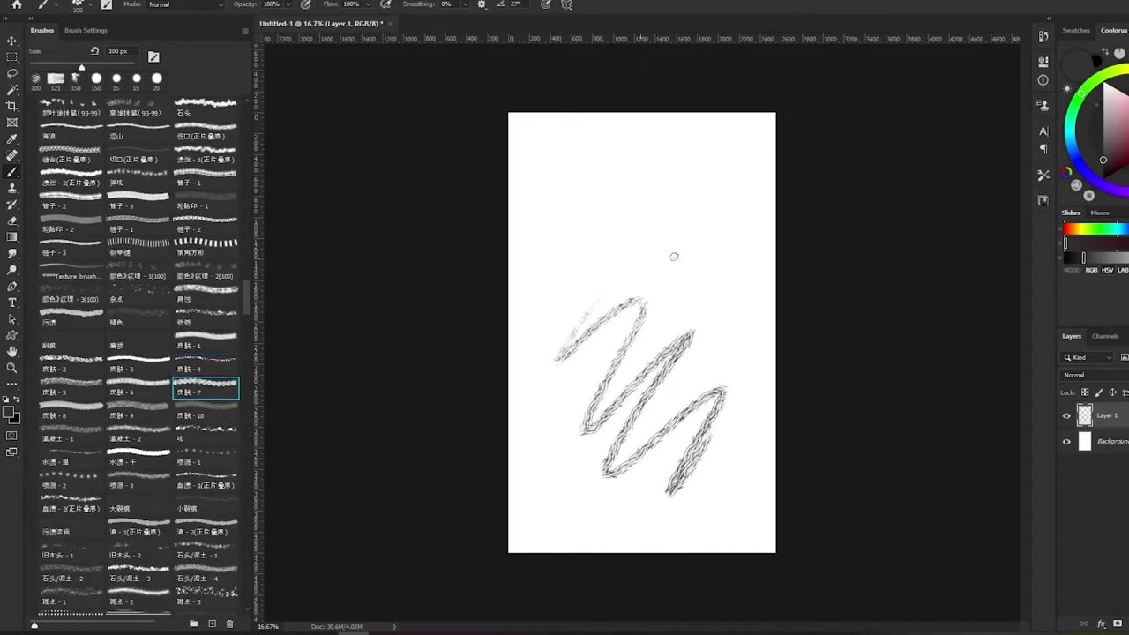
pyautogui.moveTo(670, 254)
pyautogui.mouseDown()
pyautogui.moveTo(698, 270)
pyautogui.moveTo(680, 432)
pyautogui.mouseUp()
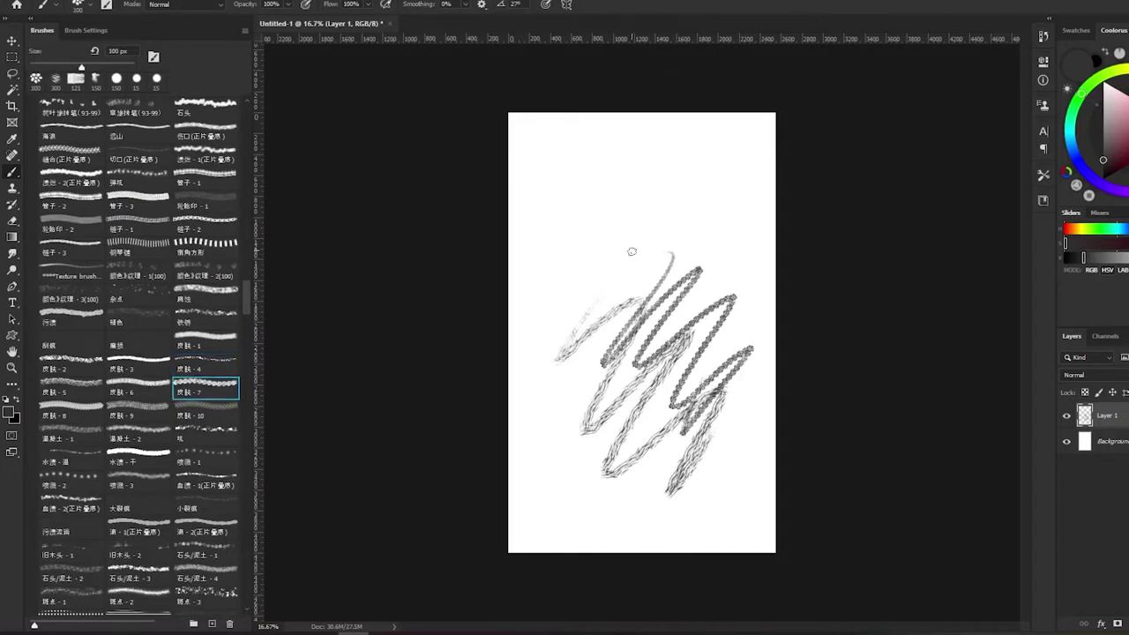
pyautogui.moveTo(602, 212)
pyautogui.mouseDown()
pyautogui.moveTo(664, 221)
pyautogui.moveTo(641, 288)
pyautogui.moveTo(617, 256)
pyautogui.mouseUp()
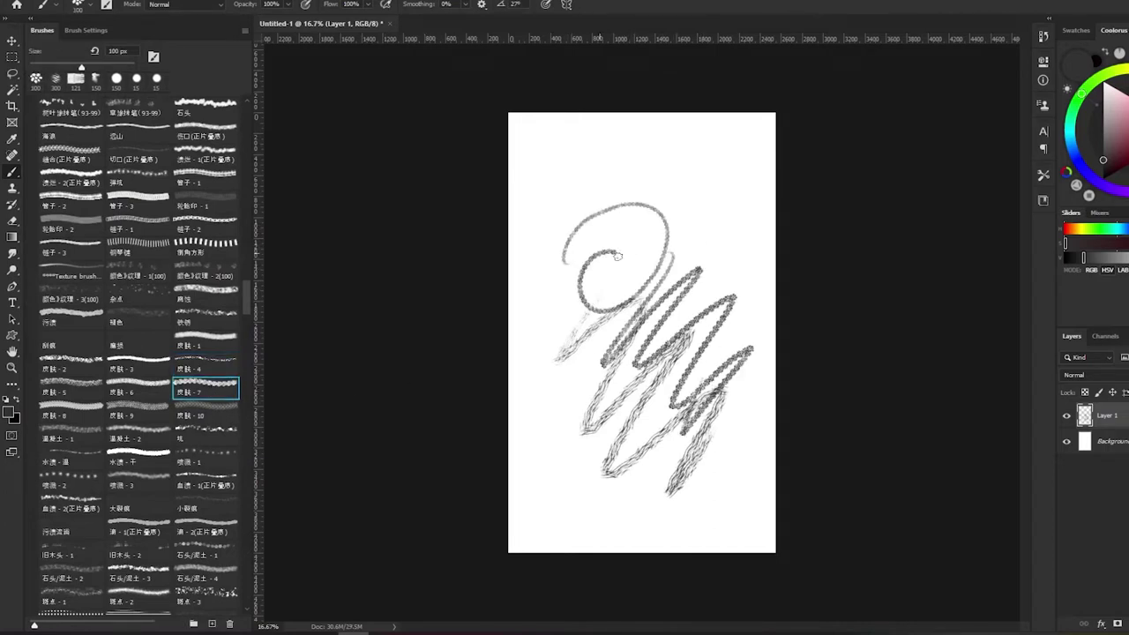
# Test the skin texture brushes 皮肤 - 9, 皮肤 - 10 and 皮肤 - 8 with one wavy stroke each.
pyautogui.click(150, 415)
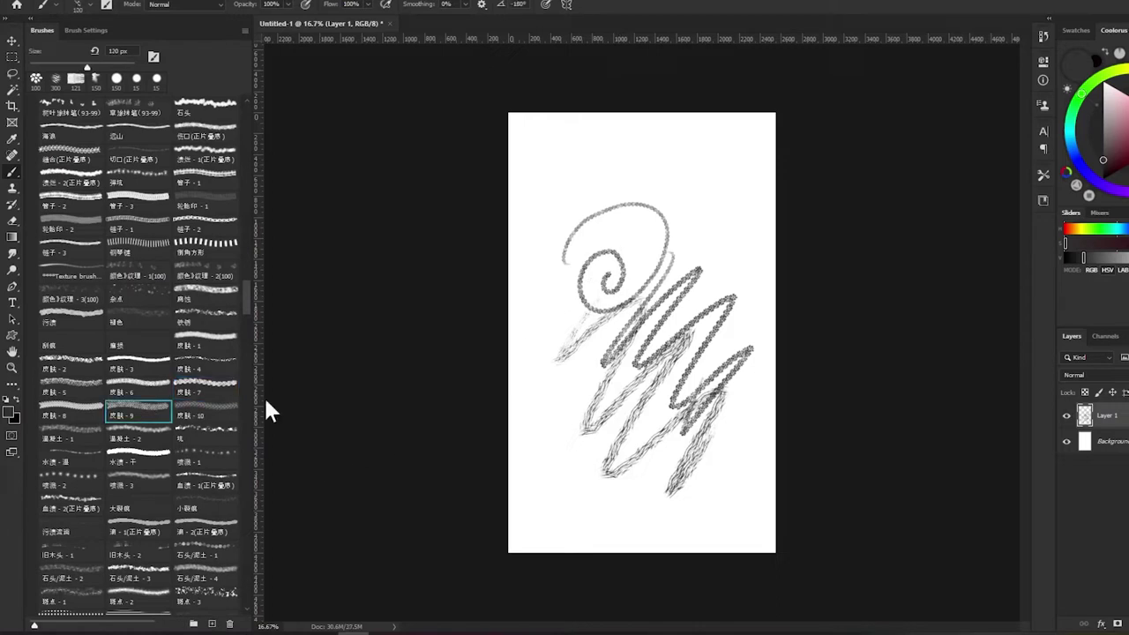
pyautogui.moveTo(536, 393)
pyautogui.mouseDown()
pyautogui.moveTo(542, 457)
pyautogui.moveTo(646, 513)
pyautogui.mouseUp()
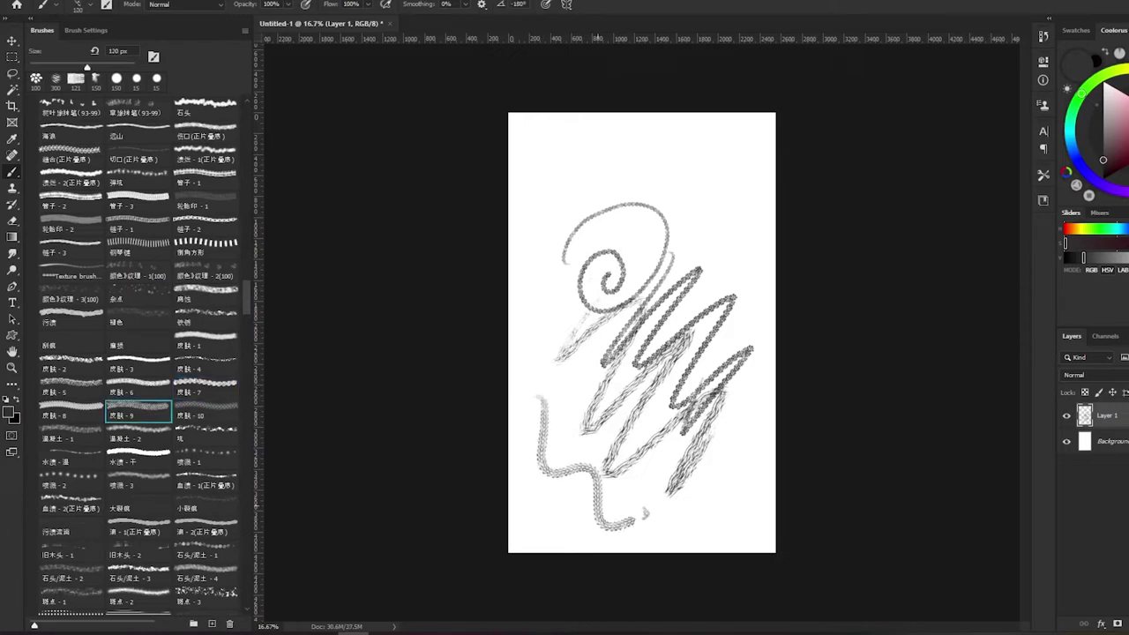
pyautogui.click(205, 414)
pyautogui.moveTo(560, 174)
pyautogui.mouseDown()
pyautogui.moveTo(607, 144)
pyautogui.moveTo(653, 212)
pyautogui.moveTo(683, 219)
pyautogui.moveTo(732, 284)
pyautogui.mouseUp()
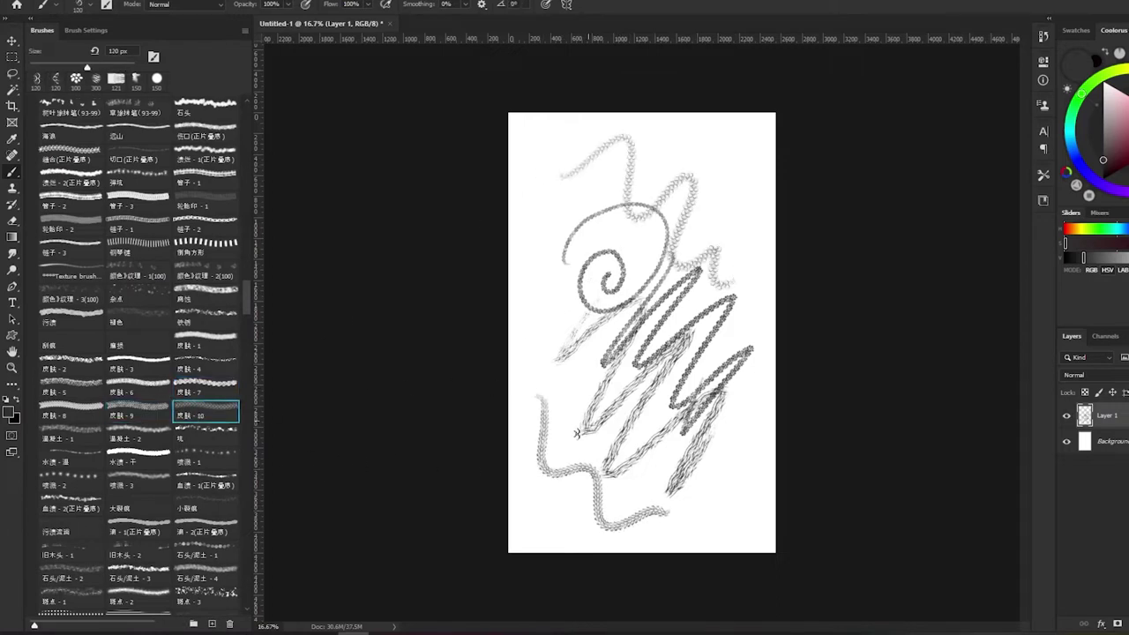
pyautogui.click(82, 403)
pyautogui.moveTo(520, 270)
pyautogui.mouseDown()
pyautogui.moveTo(553, 357)
pyautogui.moveTo(609, 386)
pyautogui.mouseUp()
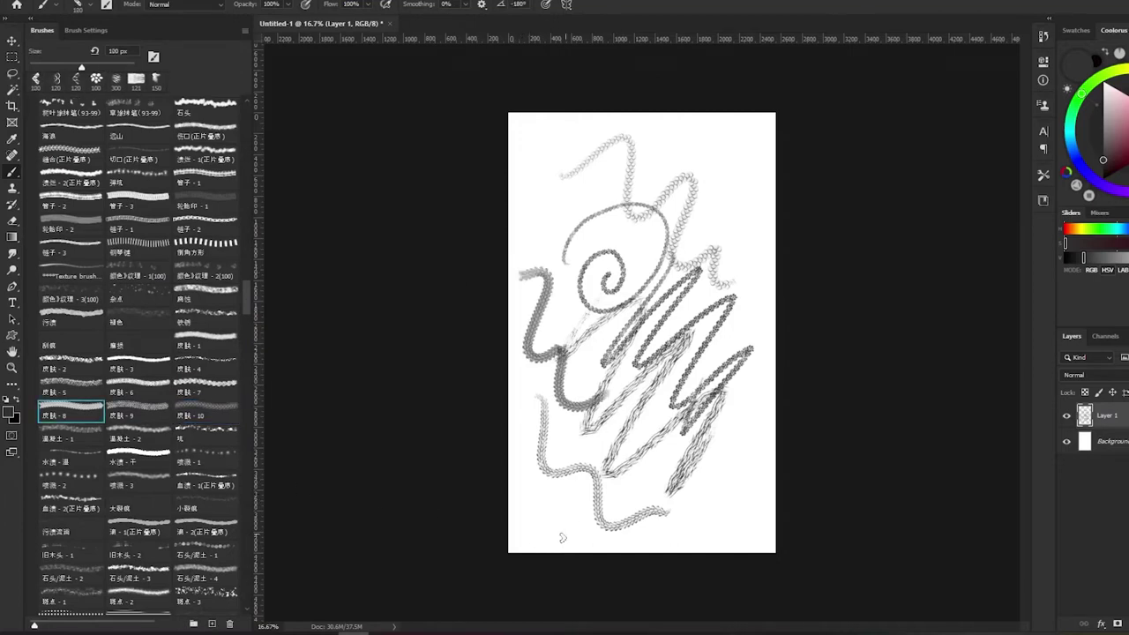
# Test the 皮肤 - 1 and 倒角方形 brushes with wavy strokes across the upper part of the canvas.
pyautogui.click(221, 338)
pyautogui.moveTo(555, 243)
pyautogui.mouseDown()
pyautogui.moveTo(649, 212)
pyautogui.moveTo(710, 263)
pyautogui.mouseUp()
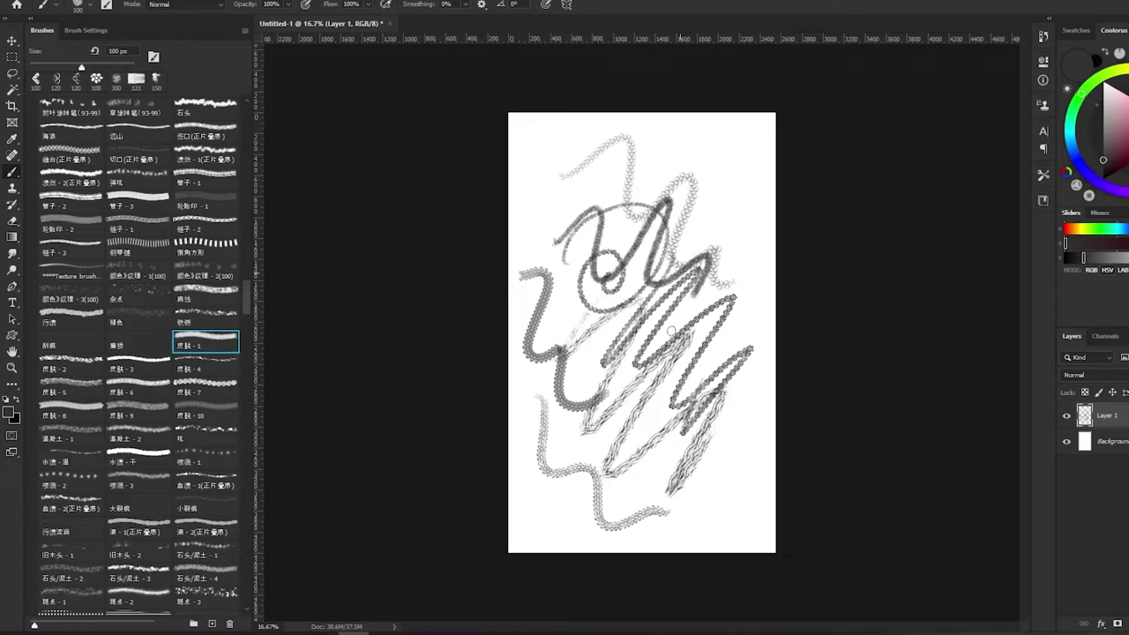
pyautogui.click(216, 247)
pyautogui.moveTo(514, 187)
pyautogui.mouseDown()
pyautogui.moveTo(604, 183)
pyautogui.moveTo(660, 252)
pyautogui.moveTo(739, 248)
pyautogui.mouseUp()
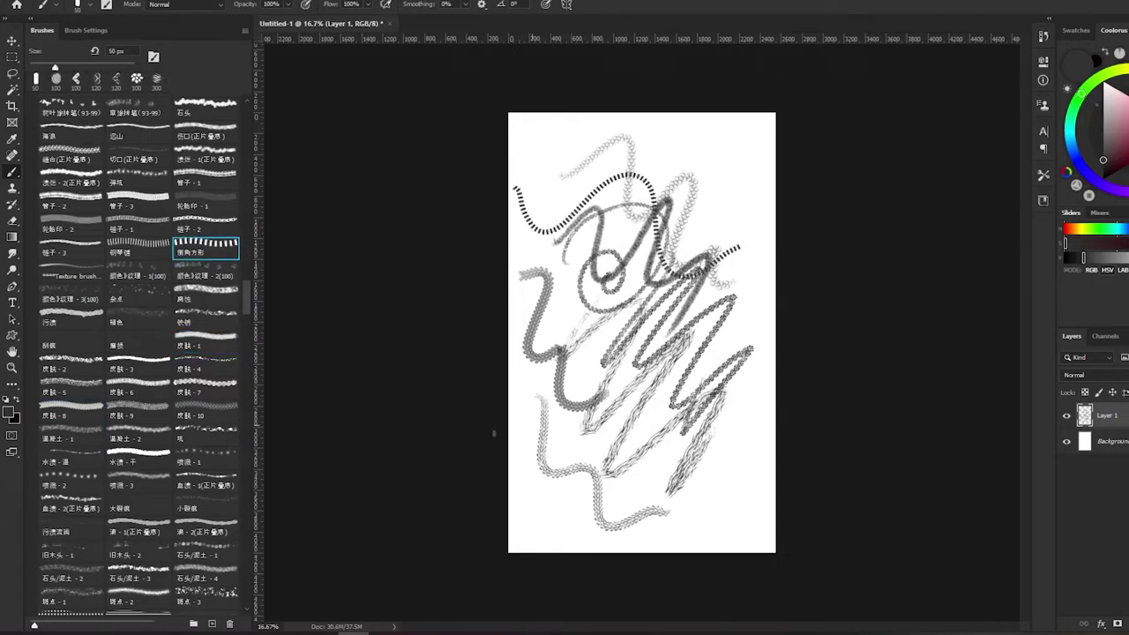
# Test the chain brushes 链子 - 2 and 链子 - 1 and the tyre-print brush 轮胎印 - 2 with long wavy strokes.
pyautogui.click(231, 231)
pyautogui.moveTo(548, 139)
pyautogui.mouseDown()
pyautogui.moveTo(526, 245)
pyautogui.moveTo(577, 414)
pyautogui.moveTo(578, 456)
pyautogui.mouseUp()
pyautogui.press(',')
pyautogui.moveTo(694, 146)
pyautogui.mouseDown()
pyautogui.moveTo(729, 197)
pyautogui.moveTo(724, 422)
pyautogui.mouseUp()
pyautogui.moveTo(698, 503); pyautogui.dragTo(725, 477)
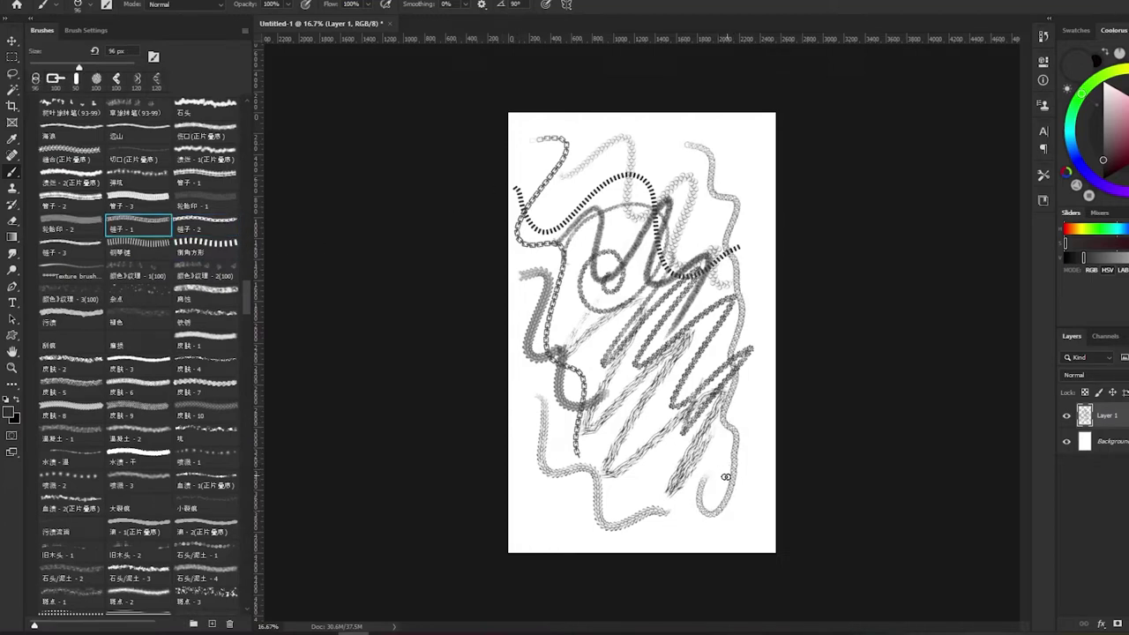
pyautogui.click(77, 220)
pyautogui.moveTo(531, 411)
pyautogui.mouseDown()
pyautogui.moveTo(555, 511)
pyautogui.moveTo(666, 520)
pyautogui.moveTo(728, 459)
pyautogui.mouseUp()
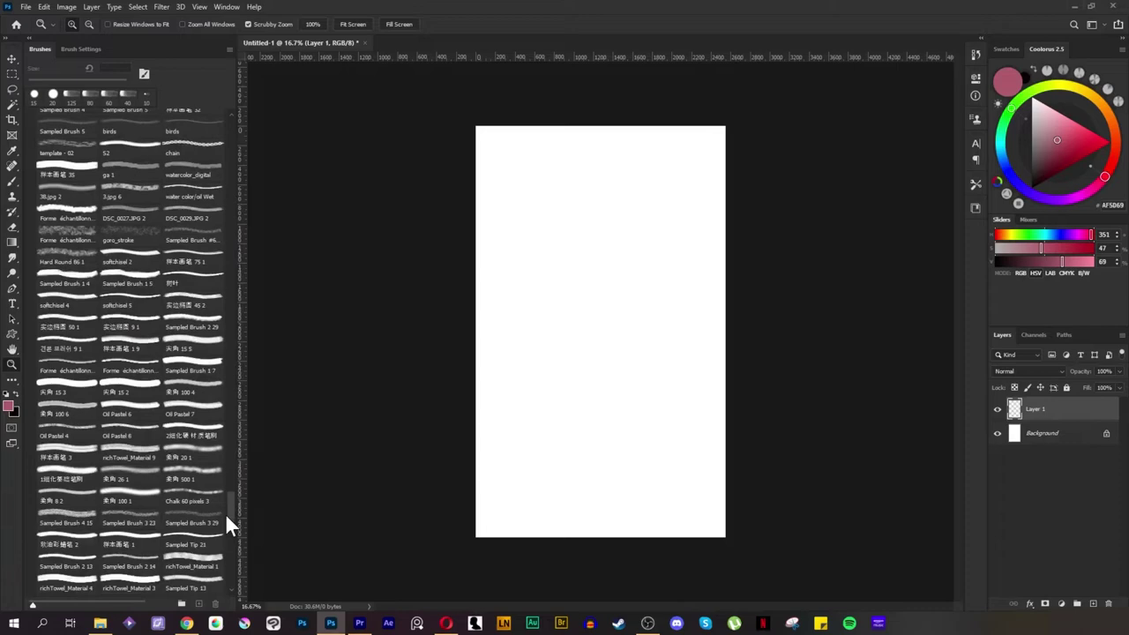
# Select the 尖角 15 6 brush from the collection, enlarge its tip, and make a test stroke that is undone.
pyautogui.scroll(-10, 228, 542)
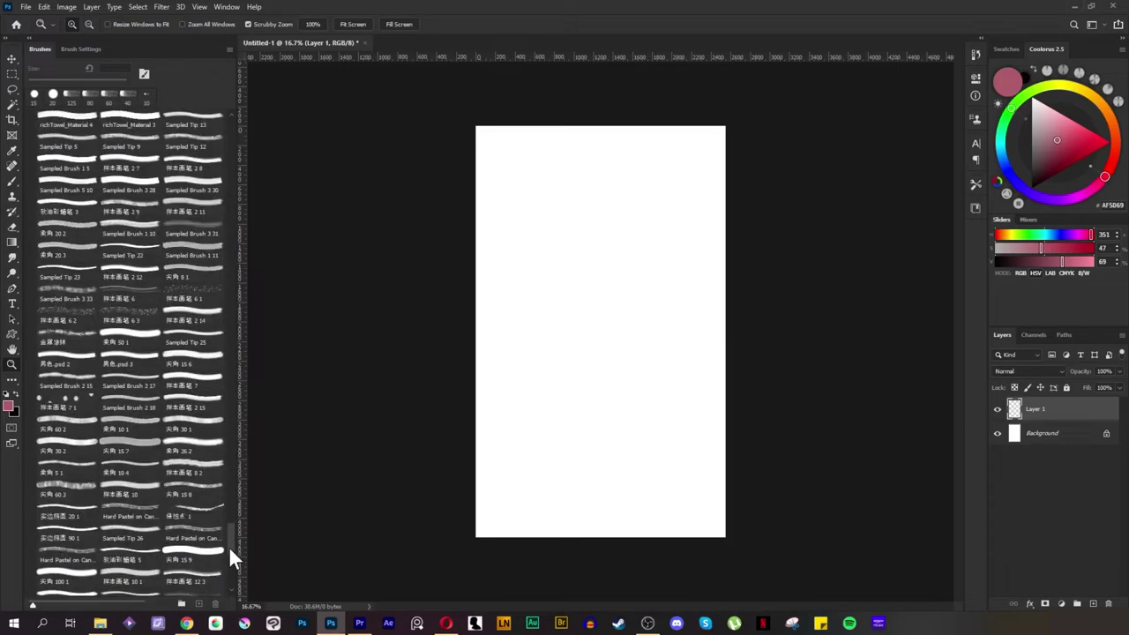
pyautogui.scroll(1, 231, 533)
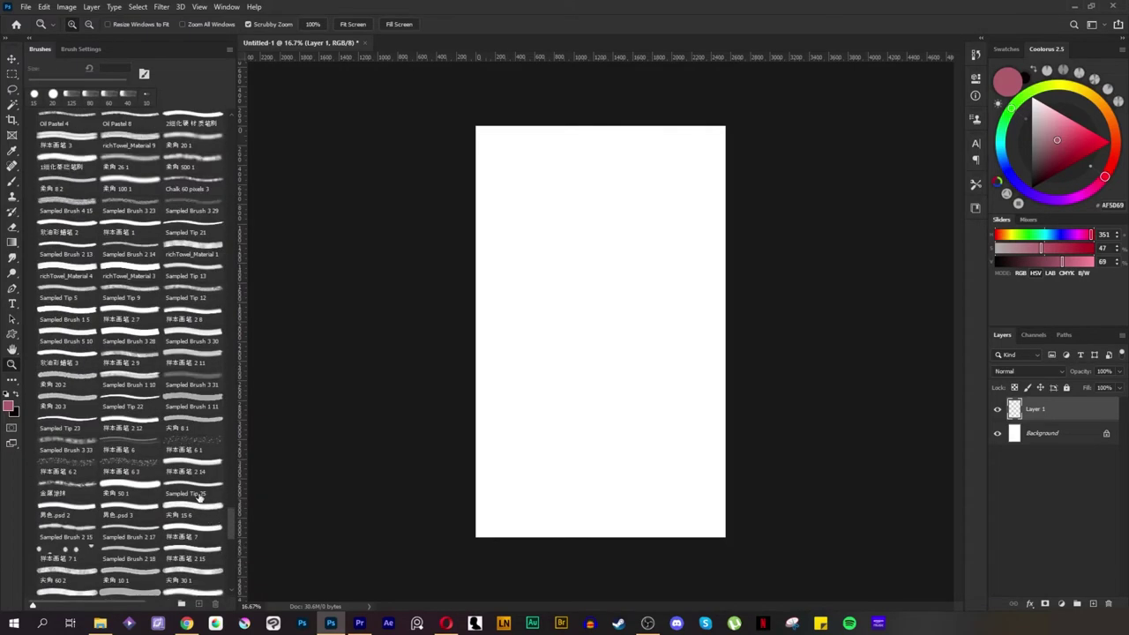
pyautogui.click(192, 510)
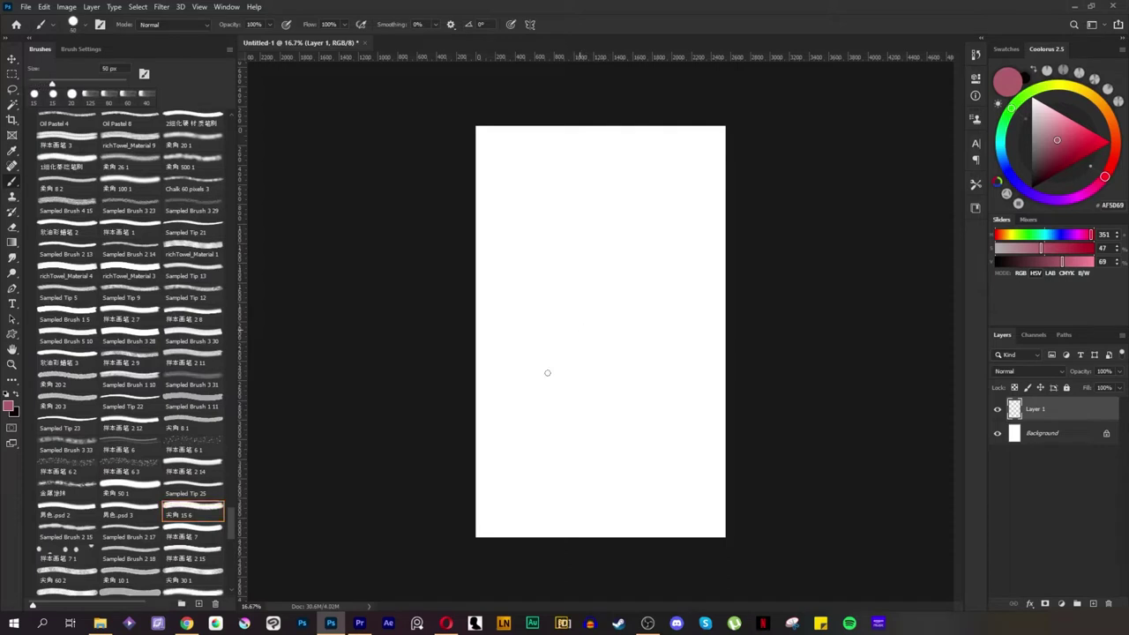
pyautogui.press(']')
pyautogui.press(']')
pyautogui.moveTo(529, 397)
pyautogui.mouseDown()
pyautogui.moveTo(609, 383)
pyautogui.moveTo(650, 433)
pyautogui.moveTo(657, 387)
pyautogui.mouseUp()
pyautogui.hotkey('ctrl', 'z')
# Set the foreground colour to dark grey 323232 and make a test stroke on the canvas, undoing it.
pyautogui.click(1032, 171)
pyautogui.moveTo(515, 389)
pyautogui.mouseDown()
pyautogui.moveTo(642, 356)
pyautogui.moveTo(608, 414)
pyautogui.mouseUp()
pyautogui.hotkey('ctrl', 'z')
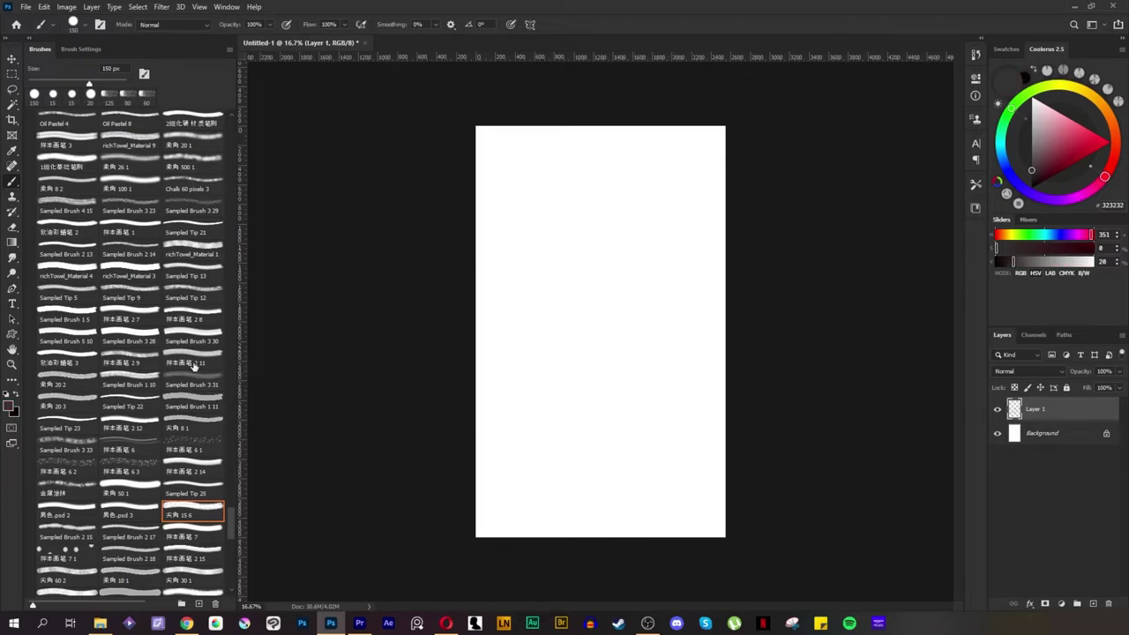
# Draw a zigzag test stroke with the 样本画笔 2 11 brush, try richTowel_Material 1, and undo the last stroke.
pyautogui.click(194, 360)
pyautogui.moveTo(519, 306)
pyautogui.mouseDown()
pyautogui.moveTo(513, 337)
pyautogui.moveTo(609, 345)
pyautogui.moveTo(538, 478)
pyautogui.mouseUp()
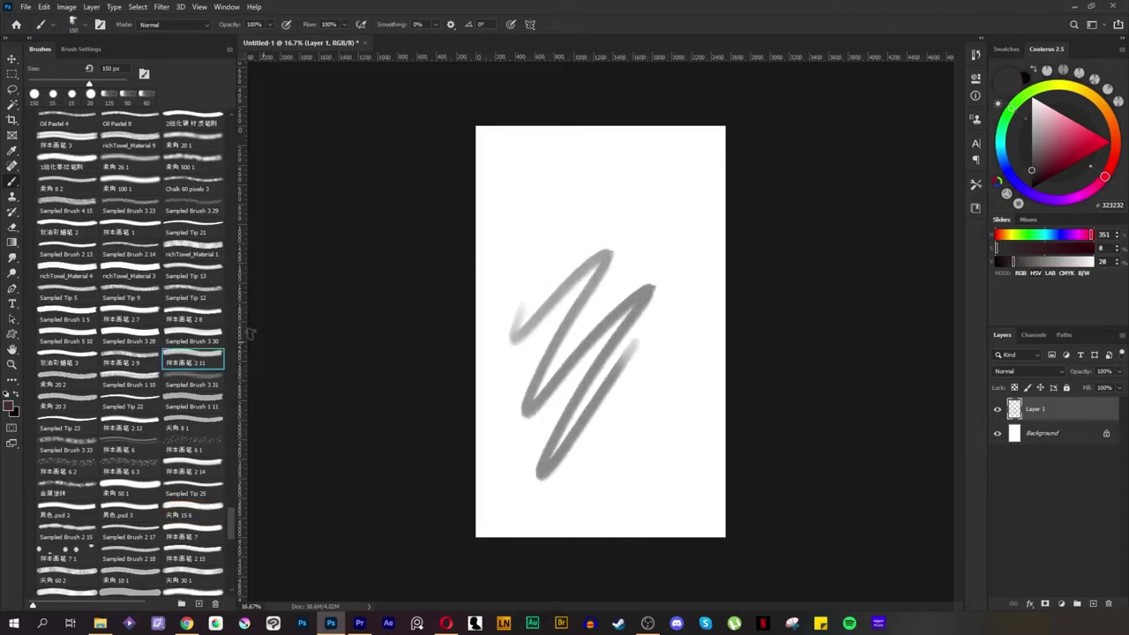
pyautogui.click(203, 254)
pyautogui.moveTo(578, 209)
pyautogui.mouseDown()
pyautogui.moveTo(554, 364)
pyautogui.moveTo(594, 484)
pyautogui.moveTo(661, 405)
pyautogui.mouseUp()
pyautogui.hotkey('ctrl', 'z')
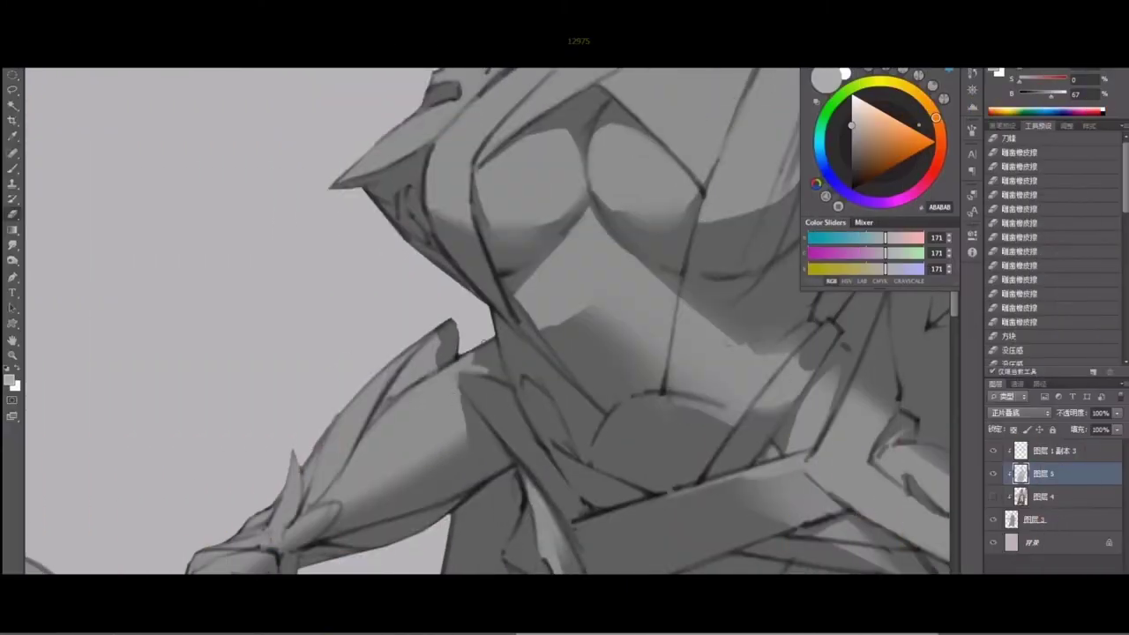
# Refine the grey shading along the side of the figure's waist on 图层 5.
pyautogui.moveTo(465, 329); pyautogui.dragTo(547, 311)
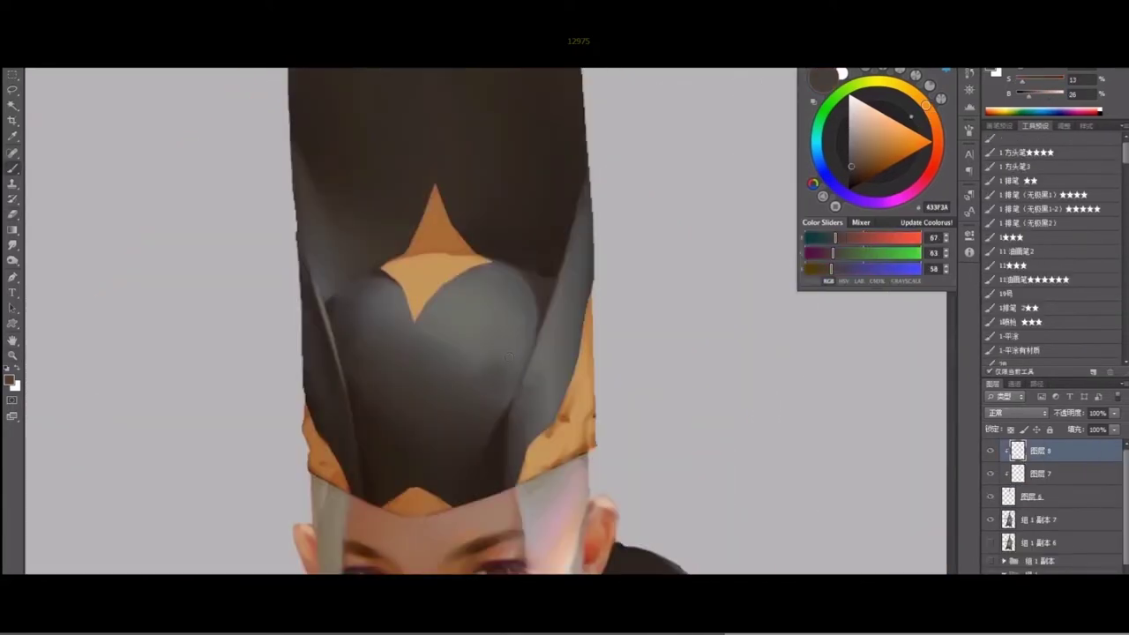
# Shade the dome on the tall hat with a dark stroke, and add a highlight-side point to the Curves layer's RGB curve.
pyautogui.moveTo(514, 341); pyautogui.dragTo(515, 381)
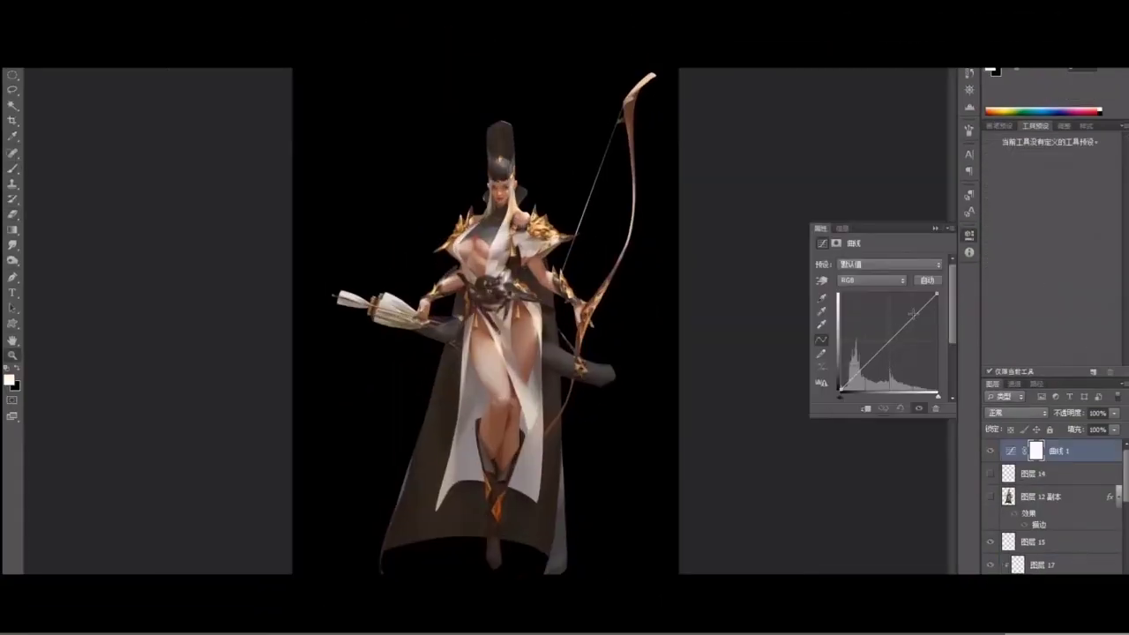
pyautogui.click(913, 313)
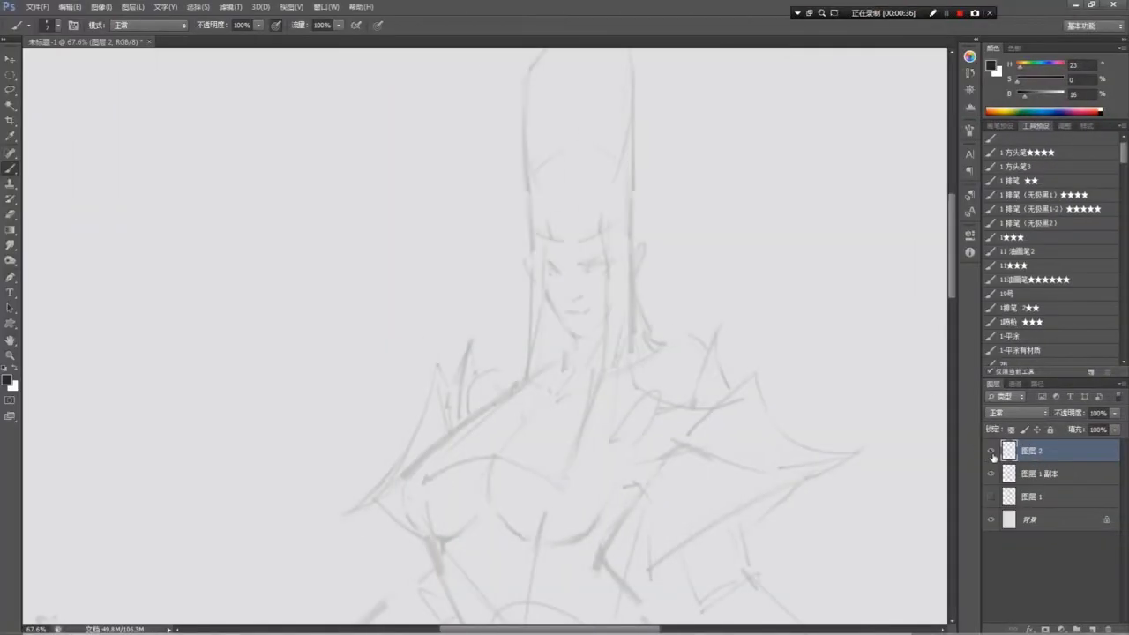
# Compare the sketch layers by toggling their visibility, and lower the opacity of 图层 1 副本 to 17%.
pyautogui.click(992, 453)
pyautogui.click(992, 476)
pyautogui.click(992, 477)
pyautogui.click(1050, 473)
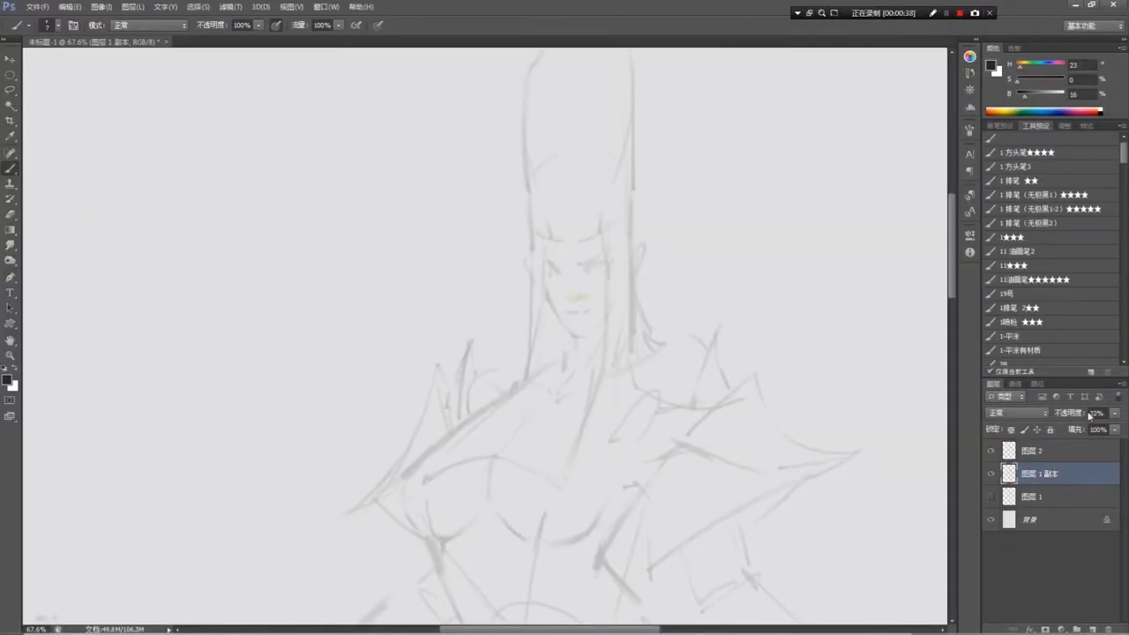
pyautogui.moveTo(1069, 415); pyautogui.dragTo(1067, 415)
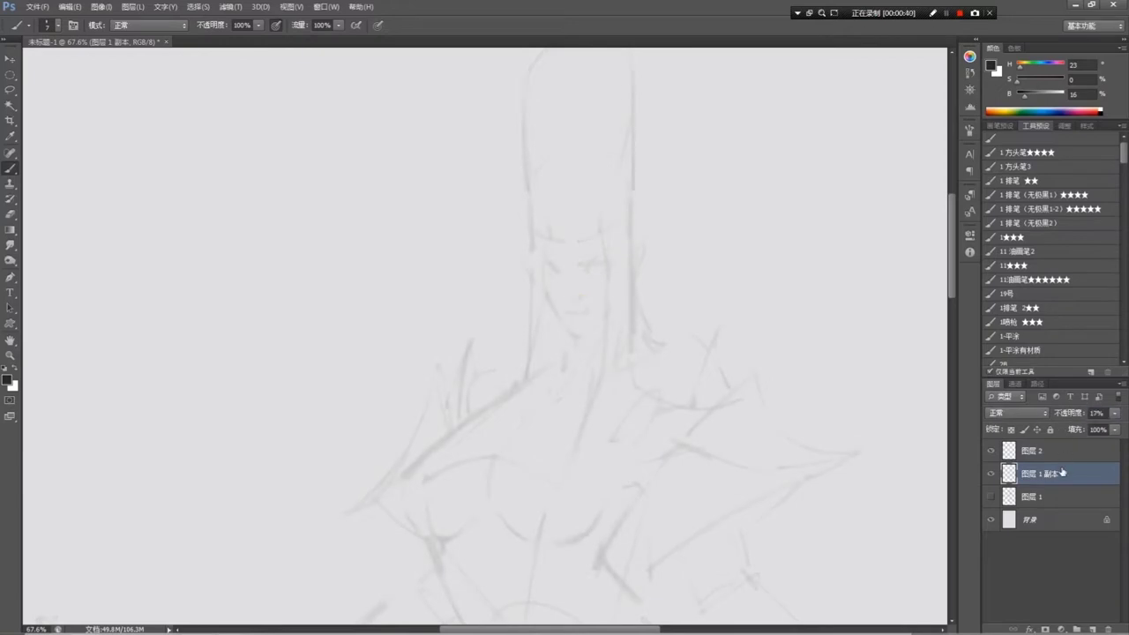
# Duplicate 图层 1 副本, hide the original copy, and make 图层 2 the active layer.
pyautogui.hotkey('ctrl', 'j')
pyautogui.click(992, 497)
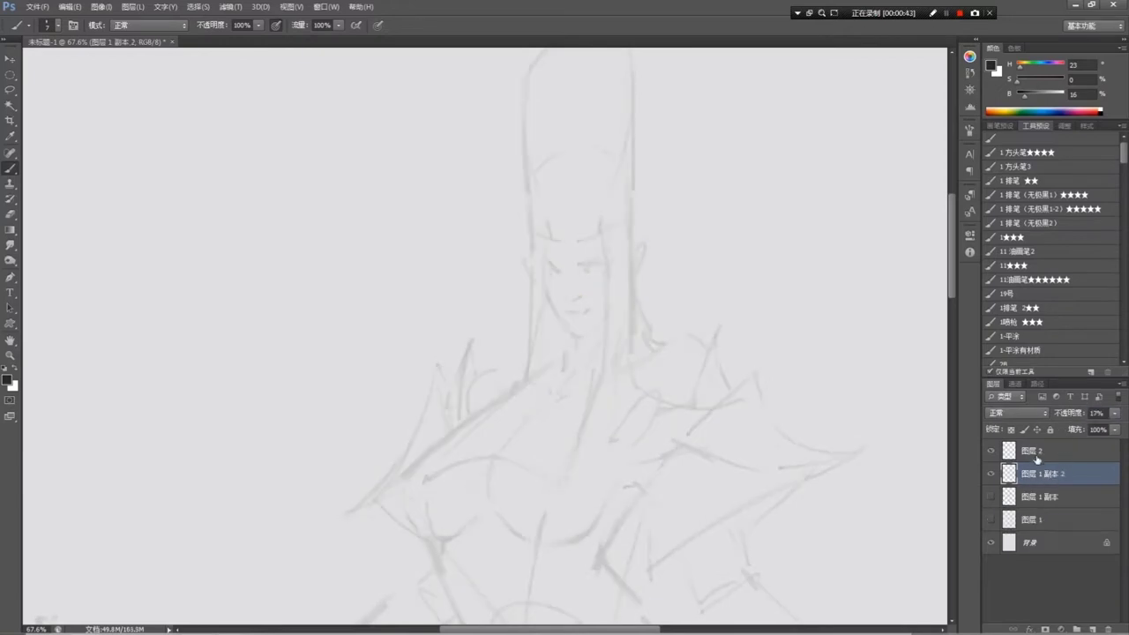
pyautogui.click(1031, 454)
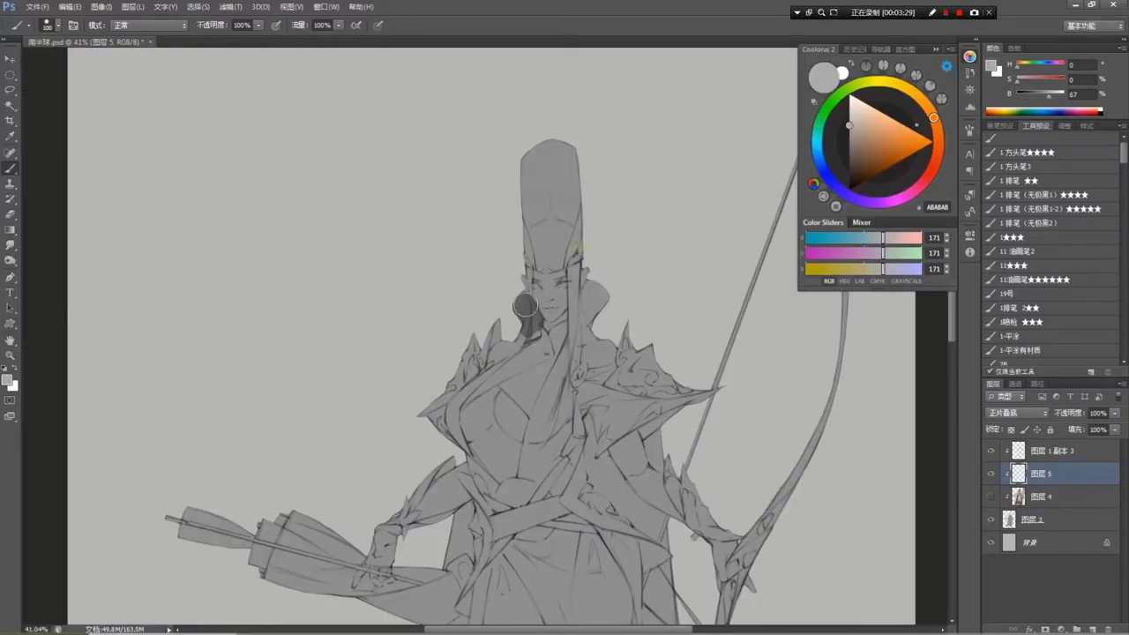
# Enlarge the brush and paint grey shadow beside the archer's face and neck on 图层 5.
pyautogui.press(']')
pyautogui.press(']')
pyautogui.moveTo(548, 313); pyautogui.dragTo(536, 331)
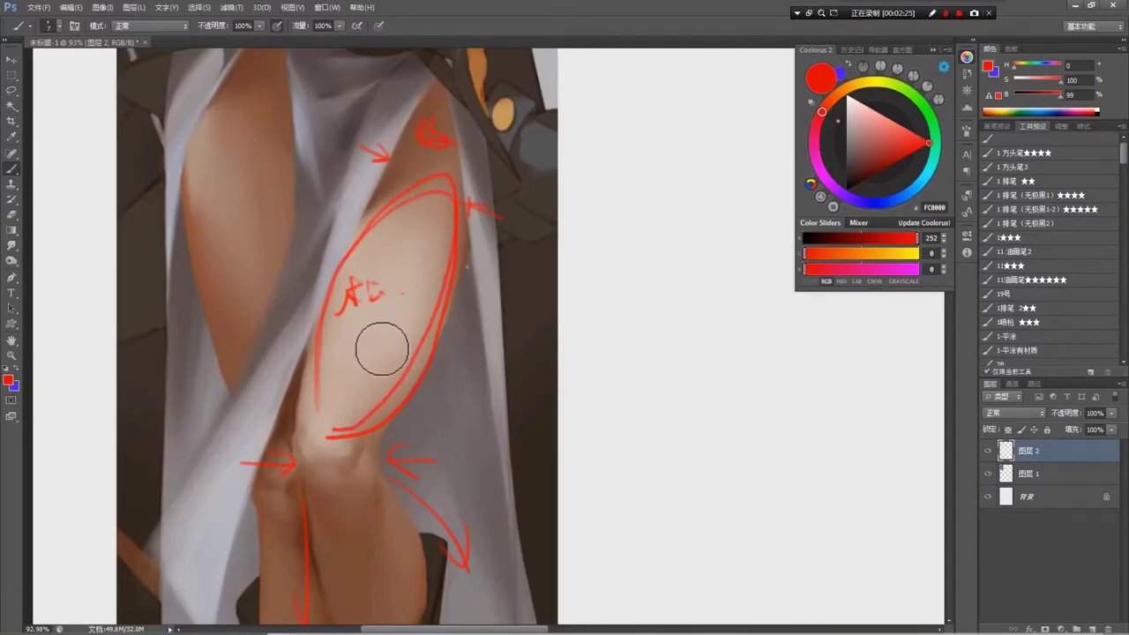
# Mark up the purple-robed sorceress reference with red guide strokes across the arms, hips and thigh on 图层 80.
pyautogui.scroll(3, 382, 350)
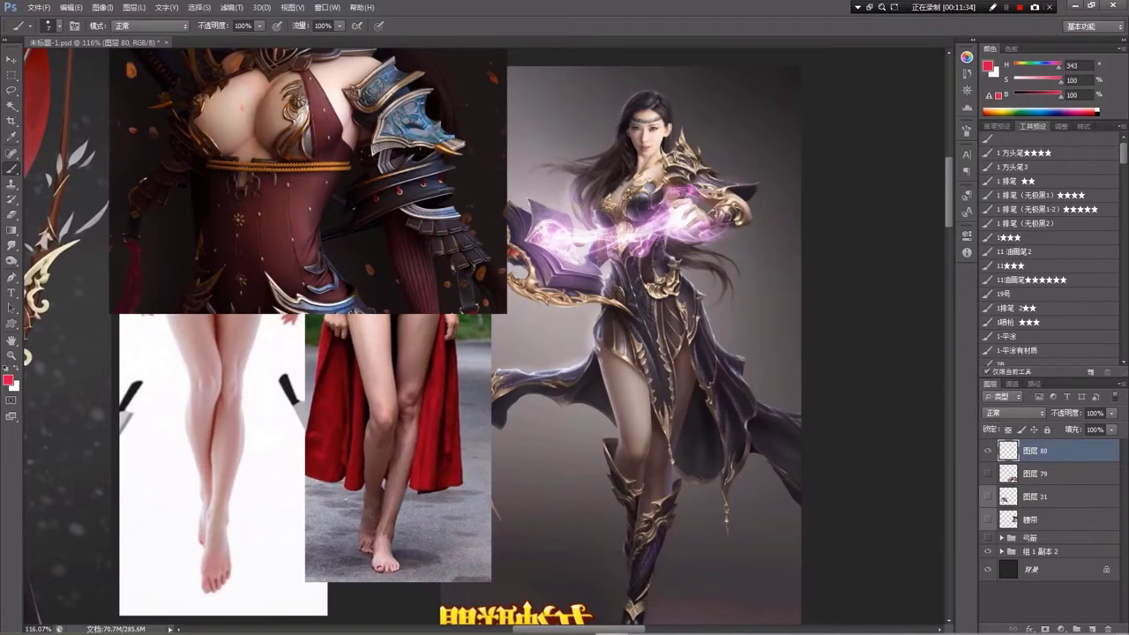
pyautogui.moveTo(690, 219)
pyautogui.mouseDown()
pyautogui.moveTo(701, 237)
pyautogui.moveTo(600, 236)
pyautogui.mouseUp()
pyautogui.moveTo(592, 349); pyautogui.dragTo(674, 353)
pyautogui.moveTo(666, 353)
pyautogui.mouseDown()
pyautogui.moveTo(666, 431)
pyautogui.moveTo(614, 441)
pyautogui.mouseUp()
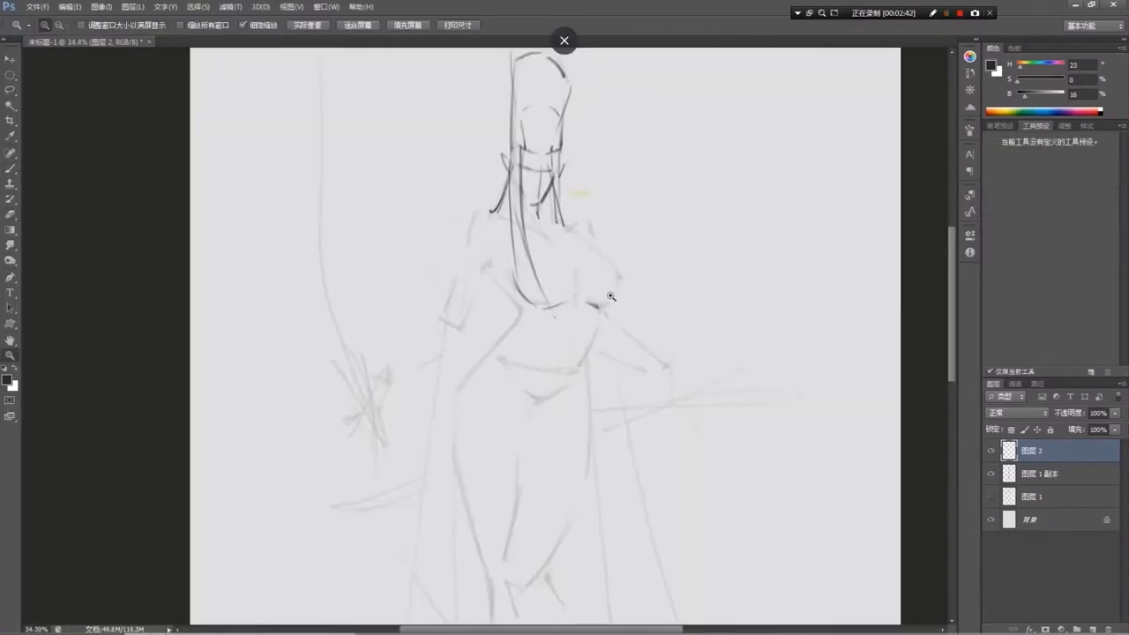
# Clean up the line art around the pointed shoulder armour on 图层 1 副本 2 with the Eraser and Brush.
pyautogui.press('b')
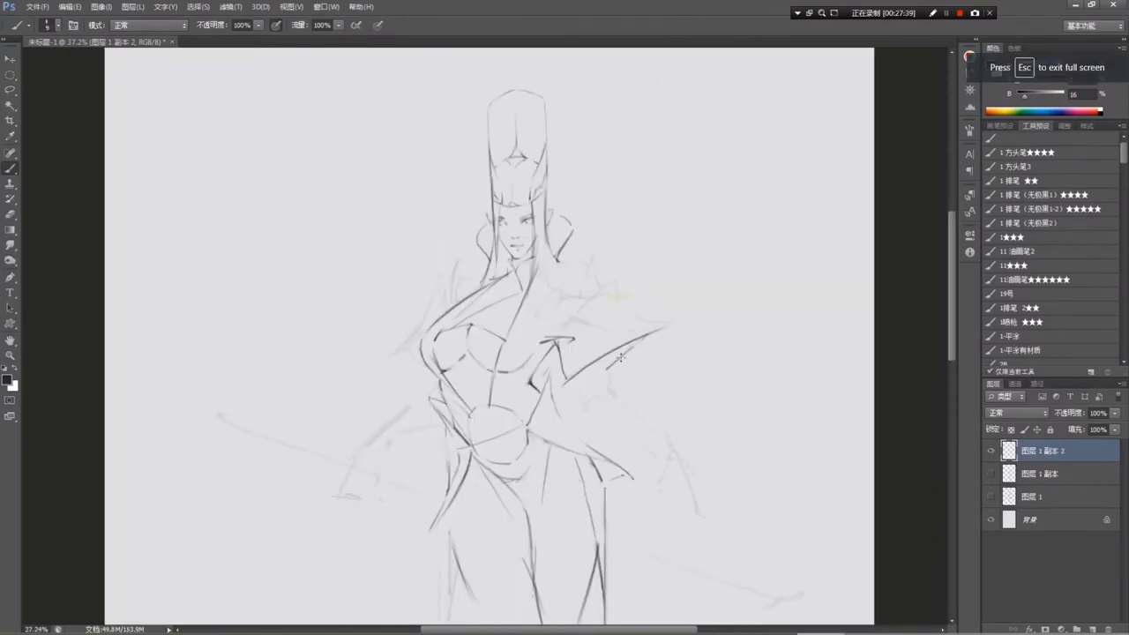
pyautogui.press('e')
pyautogui.scroll(5, 555, 388)
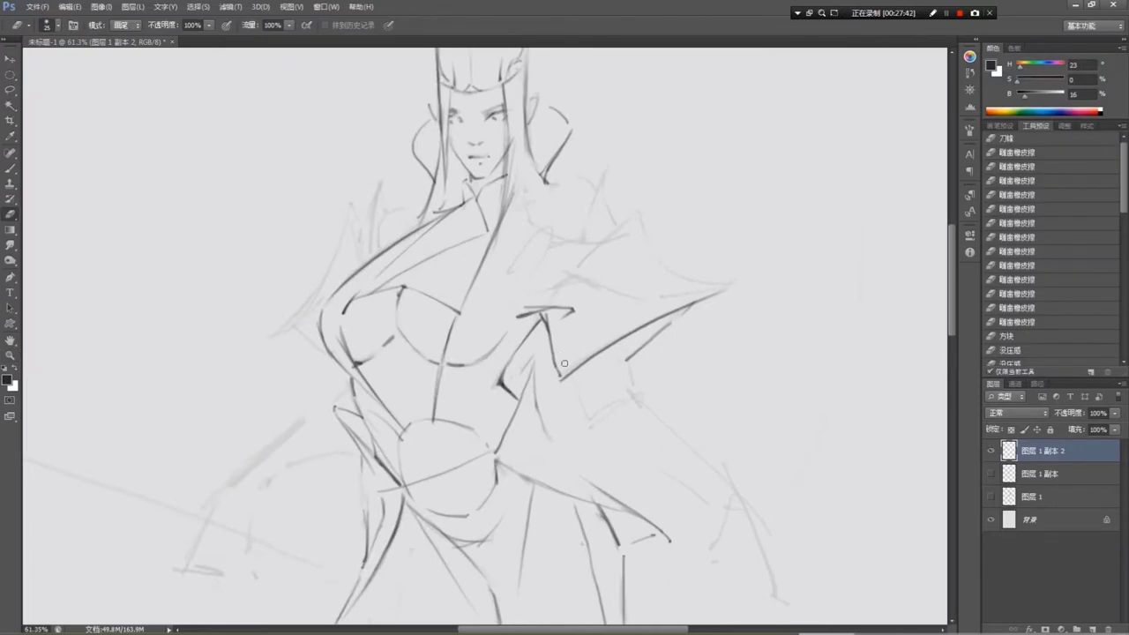
pyautogui.press('b')
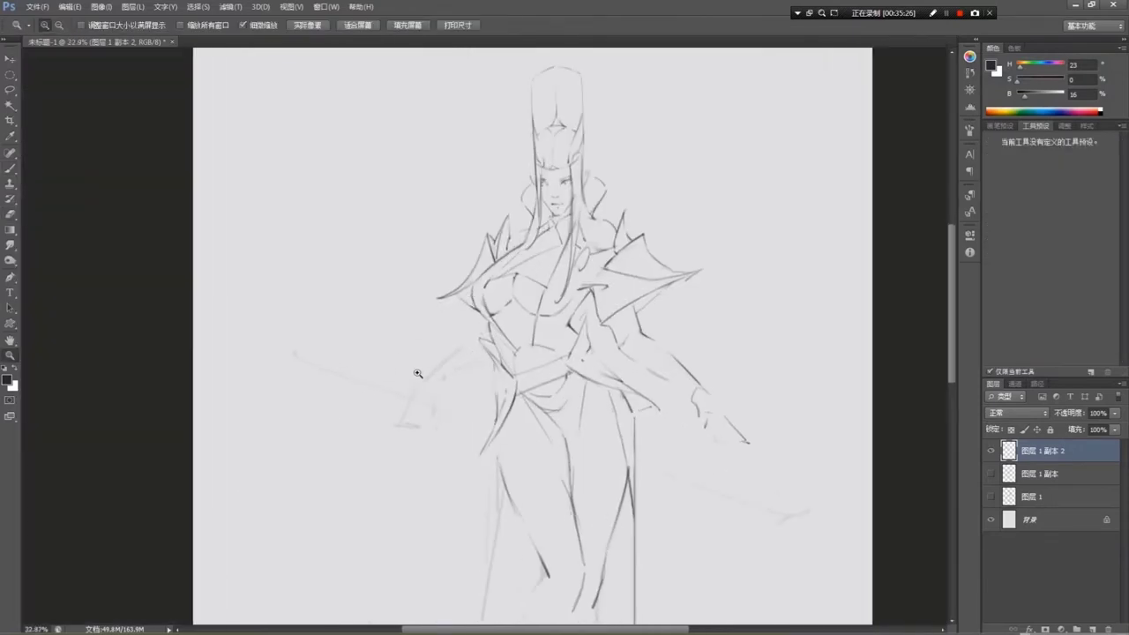
# Refine the line art of the archer's arms and bracers on 图层 1 副本 2 with the Brush.
pyautogui.click(427, 368)
pyautogui.press('b')
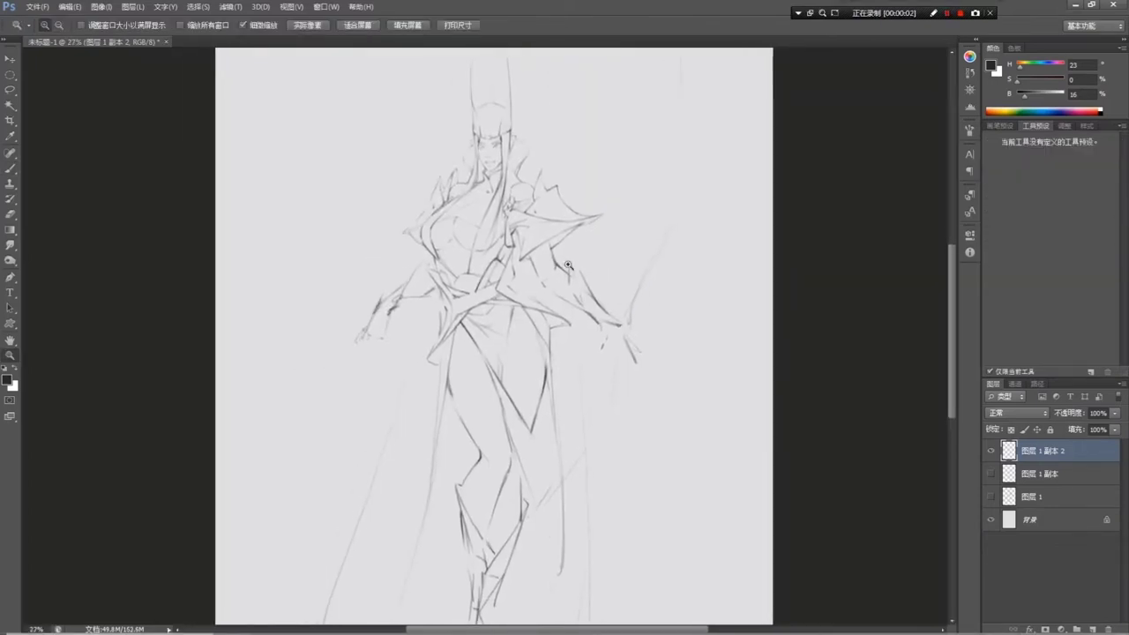
pyautogui.click(569, 253)
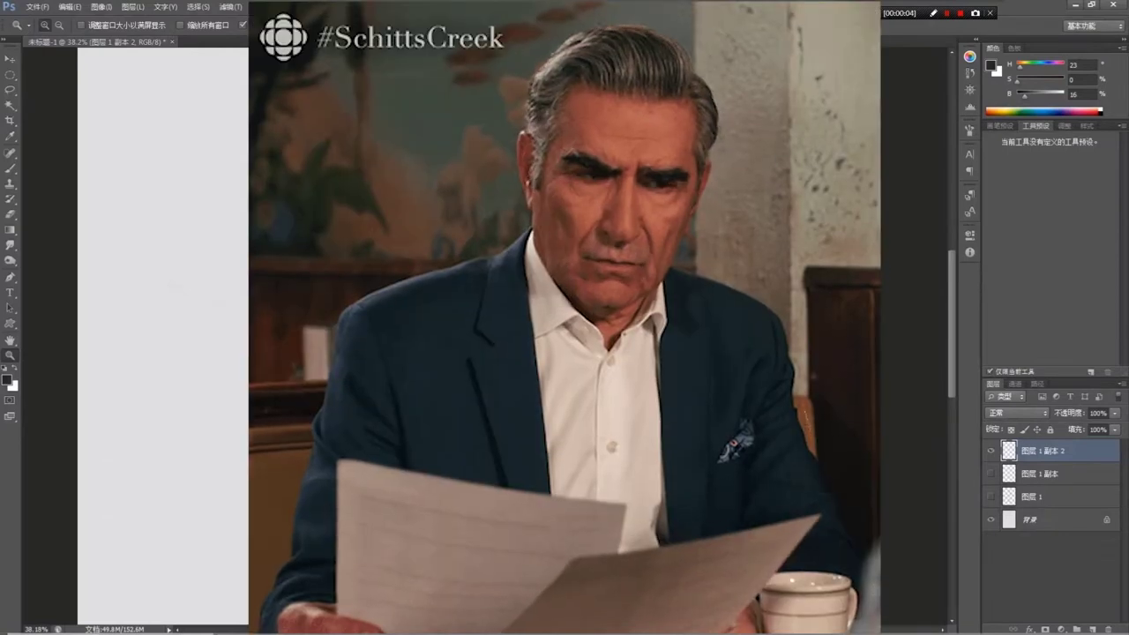
pyautogui.press('b')
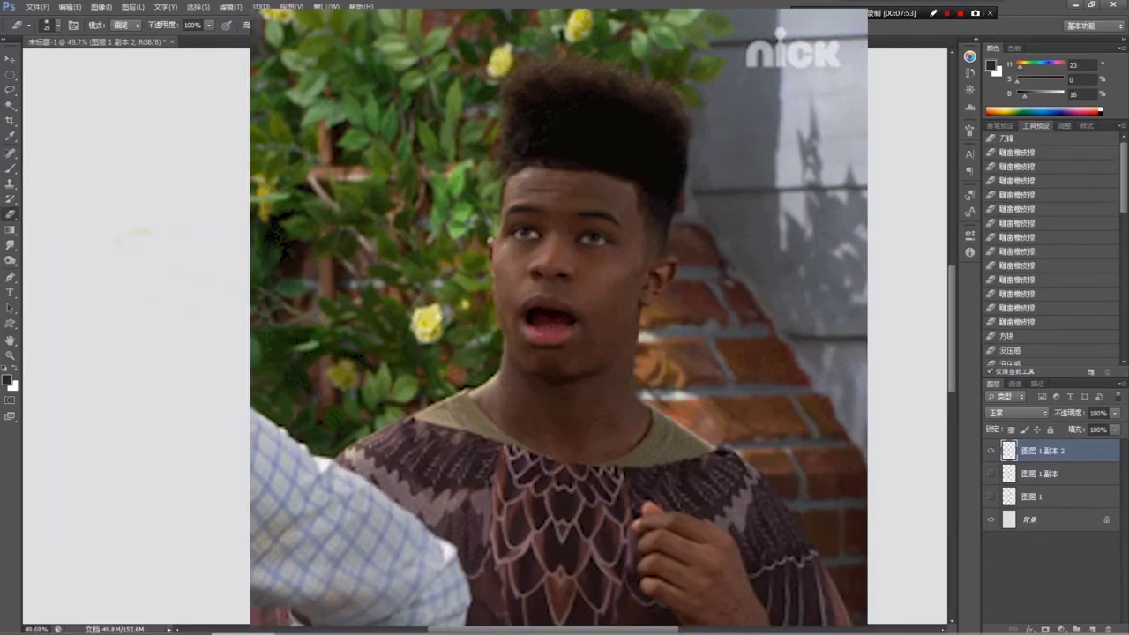
# Draw the ornamental details of the large spiked shoulder plate on 图层 1 副本 2.
pyautogui.press('b')
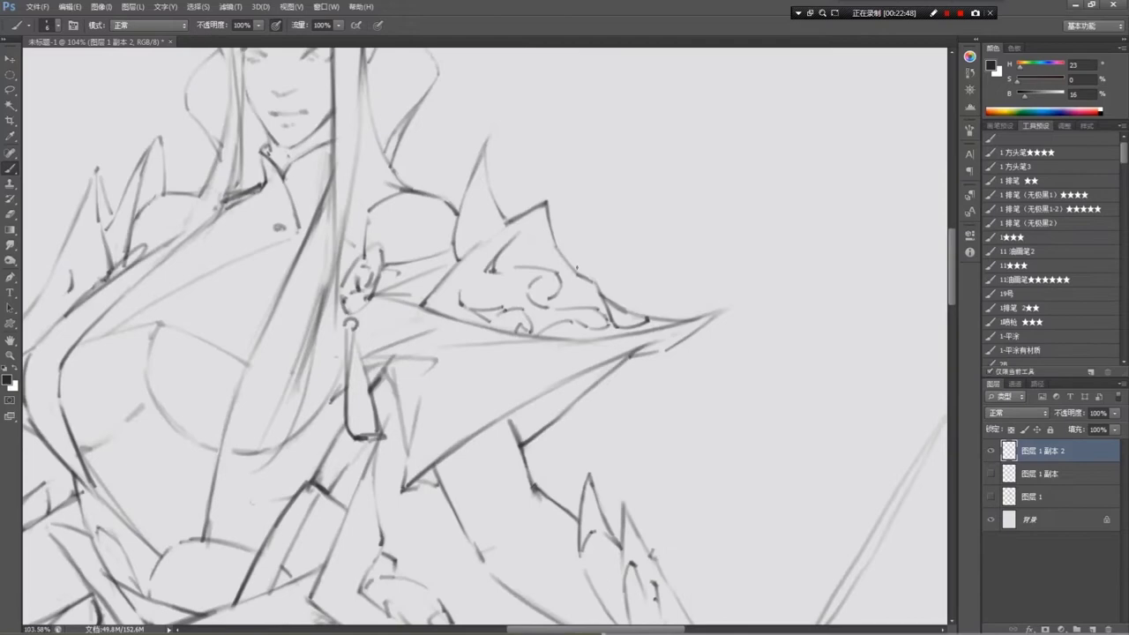
pyautogui.press('z')
pyautogui.moveTo(617, 277)
pyautogui.mouseDown()
pyautogui.moveTo(513, 277)
pyautogui.moveTo(600, 277)
pyautogui.mouseUp()
pyautogui.press('b')
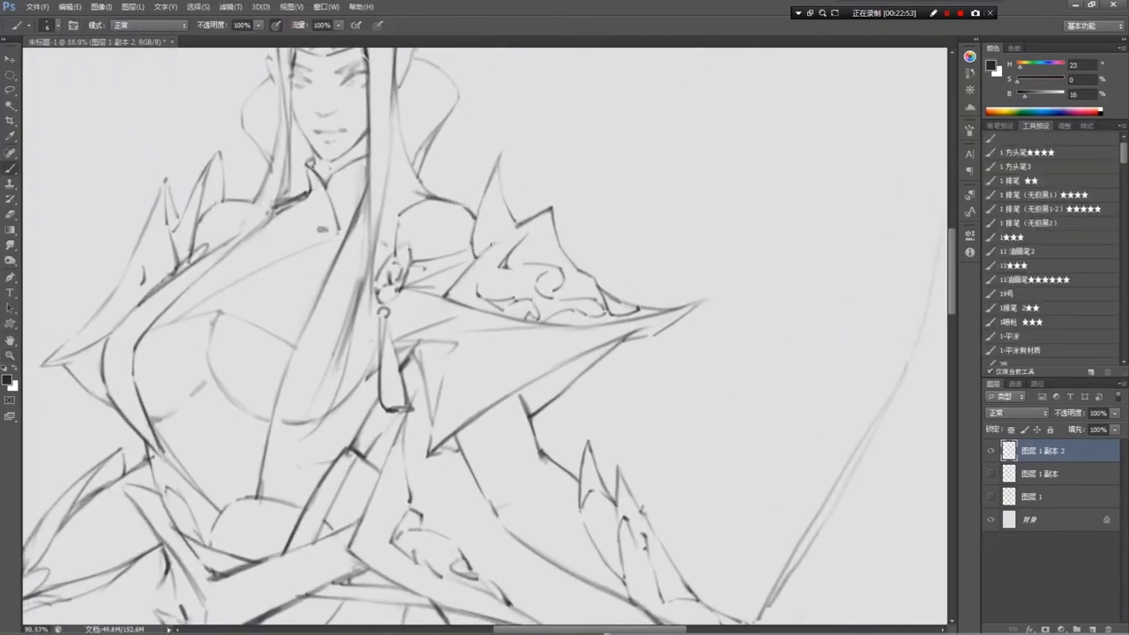
pyautogui.scroll(3, 526, 199)
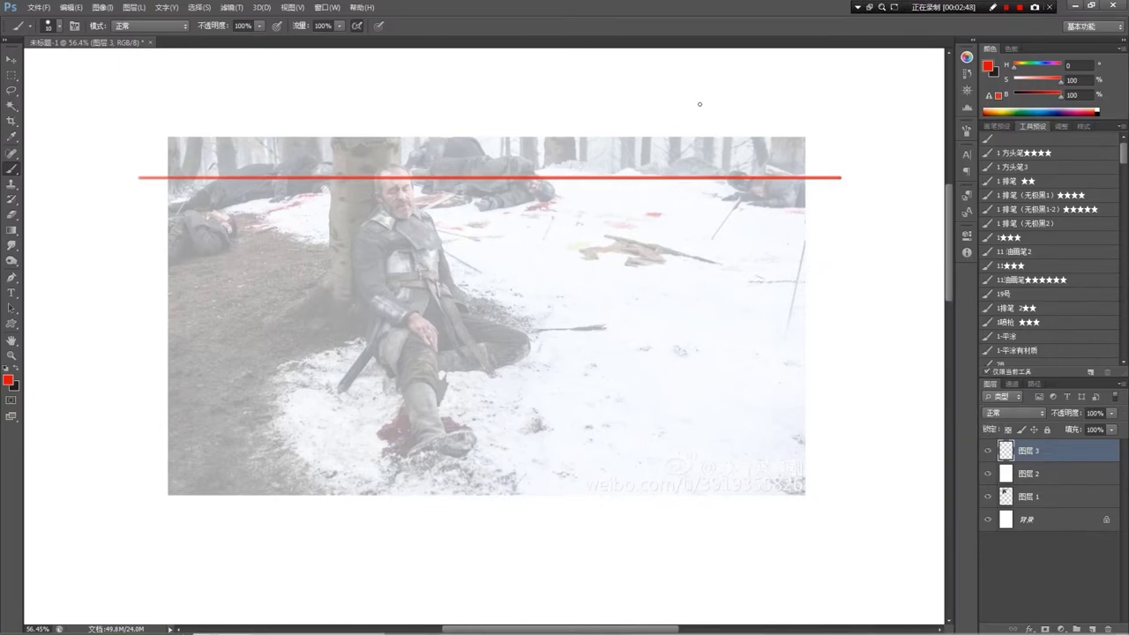
# Sketch a tapered cylinder, a bucket and a bowl in red above and beside the forest photo on 图层 3.
pyautogui.moveTo(699, 104)
pyautogui.mouseDown()
pyautogui.moveTo(722, 88)
pyautogui.moveTo(744, 132)
pyautogui.moveTo(724, 124)
pyautogui.moveTo(726, 92)
pyautogui.moveTo(751, 127)
pyautogui.mouseUp()
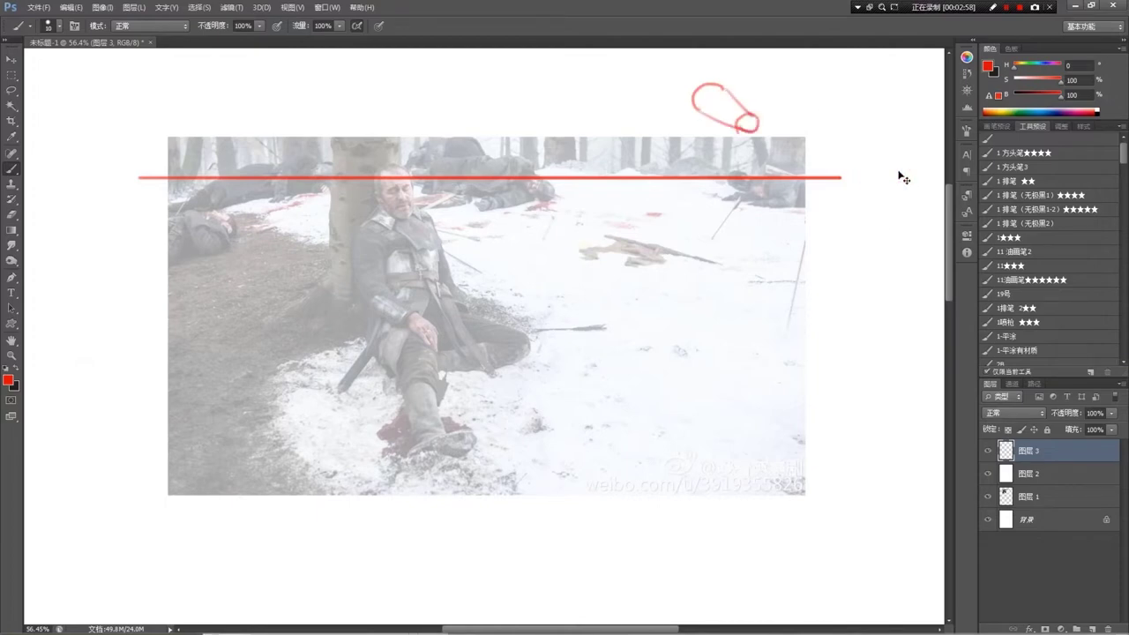
pyautogui.moveTo(840, 127)
pyautogui.mouseDown()
pyautogui.moveTo(909, 162)
pyautogui.moveTo(866, 189)
pyautogui.mouseUp()
pyautogui.moveTo(908, 137); pyautogui.dragTo(899, 182)
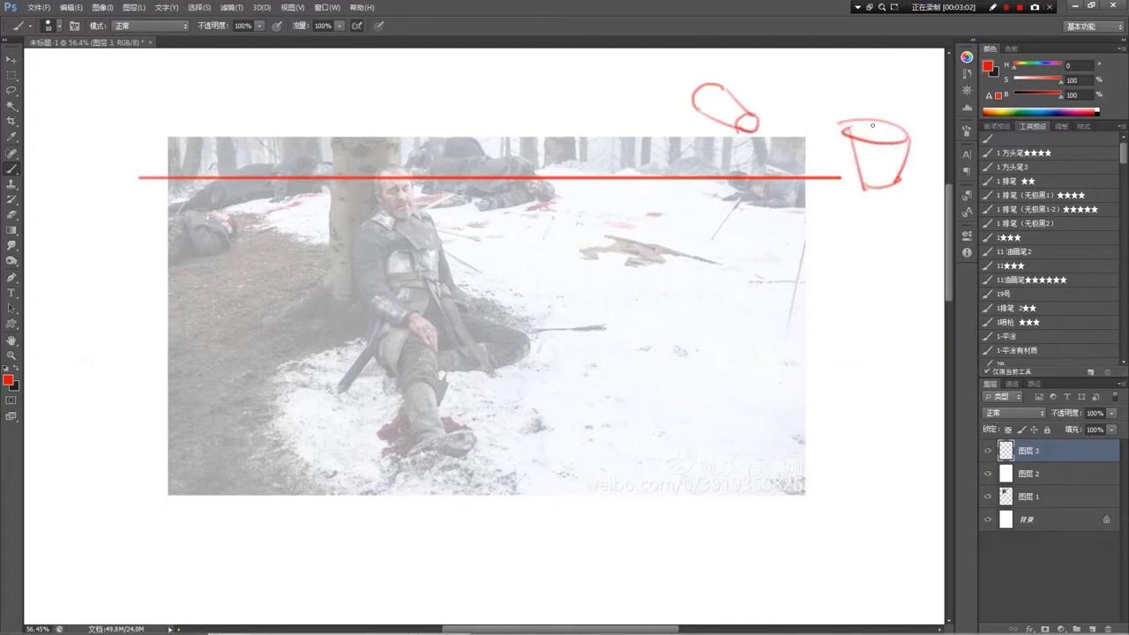
pyautogui.moveTo(771, 73)
pyautogui.mouseDown()
pyautogui.moveTo(784, 128)
pyautogui.moveTo(770, 108)
pyautogui.moveTo(778, 119)
pyautogui.moveTo(823, 84)
pyautogui.moveTo(781, 94)
pyautogui.moveTo(811, 90)
pyautogui.mouseUp()
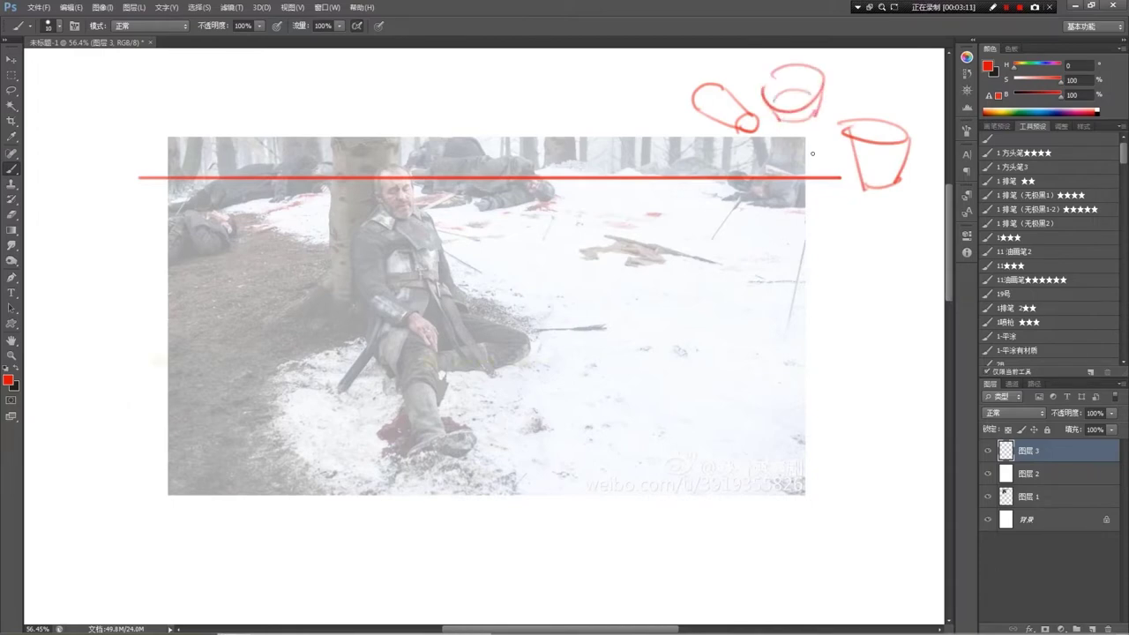
# Circle the seated man's legs in red, and sketch a tapered cylinder with cross-contours around his torso.
pyautogui.moveTo(407, 162)
pyautogui.mouseDown()
pyautogui.moveTo(414, 155)
pyautogui.moveTo(404, 173)
pyautogui.mouseUp()
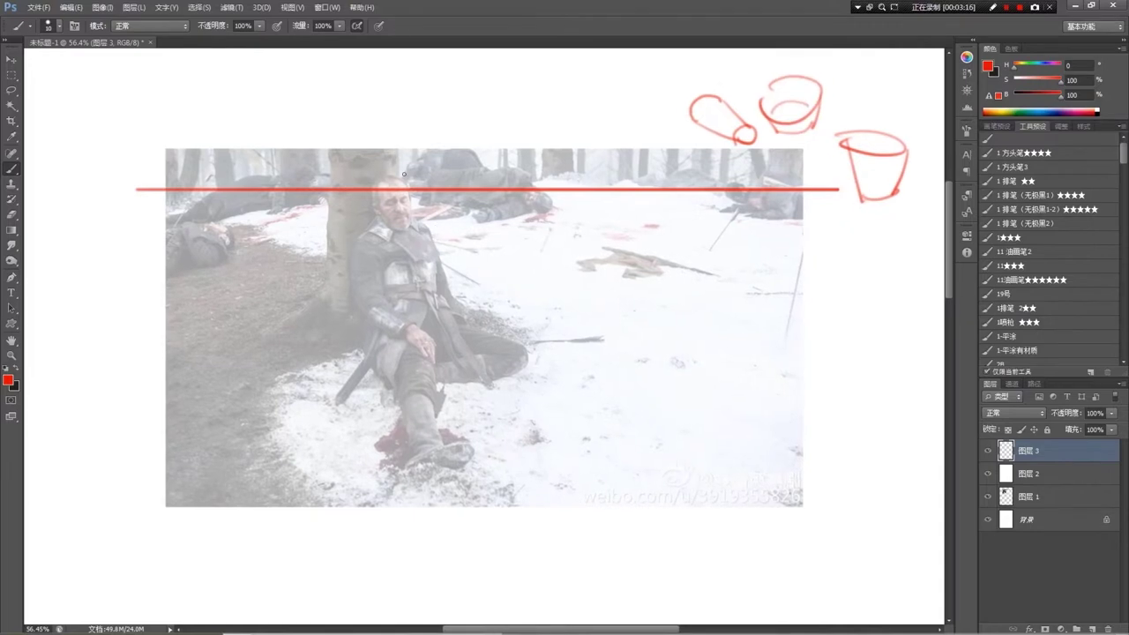
pyautogui.moveTo(444, 472)
pyautogui.mouseDown()
pyautogui.moveTo(349, 375)
pyautogui.moveTo(460, 459)
pyautogui.mouseUp()
pyautogui.moveTo(342, 242)
pyautogui.mouseDown()
pyautogui.moveTo(395, 205)
pyautogui.moveTo(431, 216)
pyautogui.mouseUp()
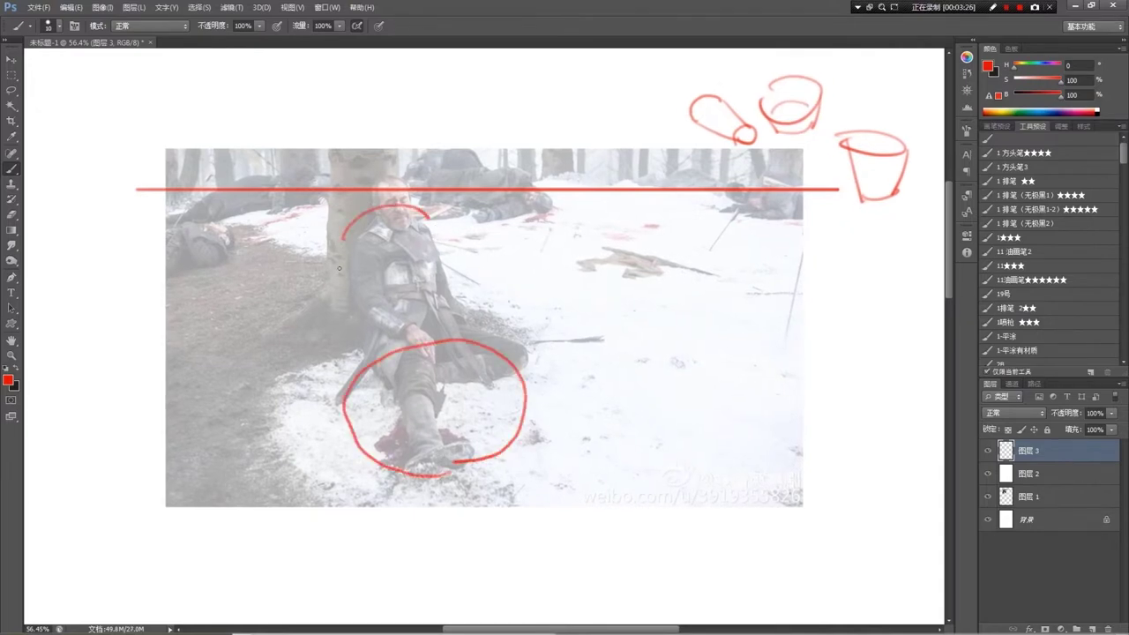
pyautogui.moveTo(344, 243); pyautogui.dragTo(345, 397)
pyautogui.moveTo(432, 225); pyautogui.dragTo(490, 330)
pyautogui.moveTo(351, 333)
pyautogui.mouseDown()
pyautogui.moveTo(446, 297)
pyautogui.moveTo(490, 328)
pyautogui.mouseUp()
pyautogui.moveTo(351, 280)
pyautogui.mouseDown()
pyautogui.moveTo(438, 247)
pyautogui.moveTo(458, 266)
pyautogui.mouseUp()
pyautogui.moveTo(354, 226); pyautogui.dragTo(445, 236)
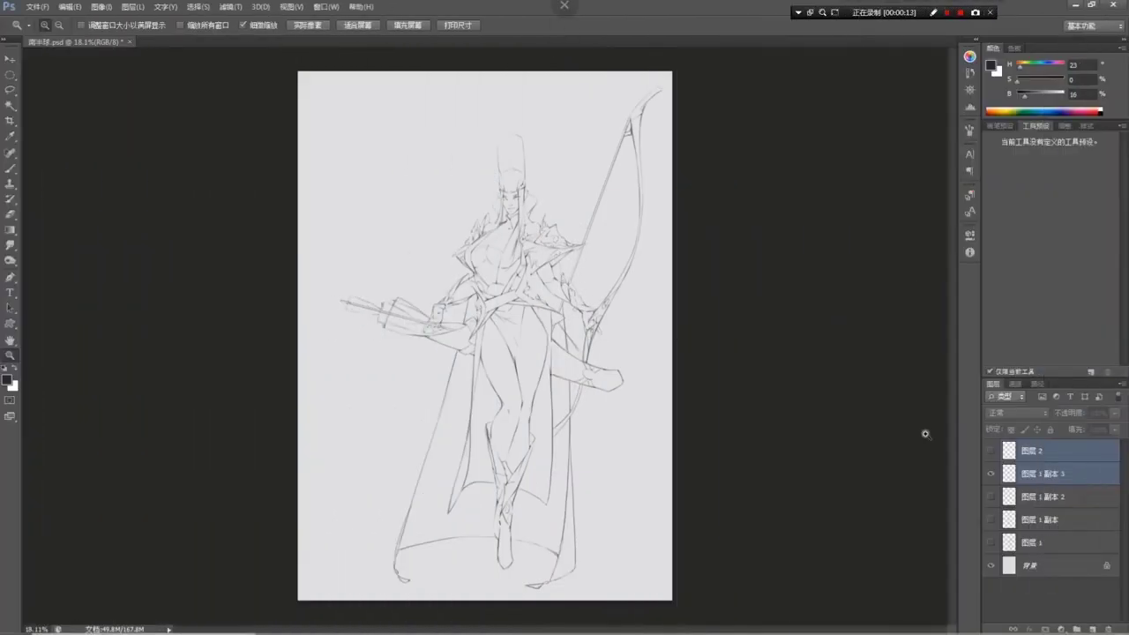
# Make 图层 1 副本 3 active and refine the lasso selection along the lower edge of the quiver.
pyautogui.click(1059, 474)
pyautogui.click(990, 475)
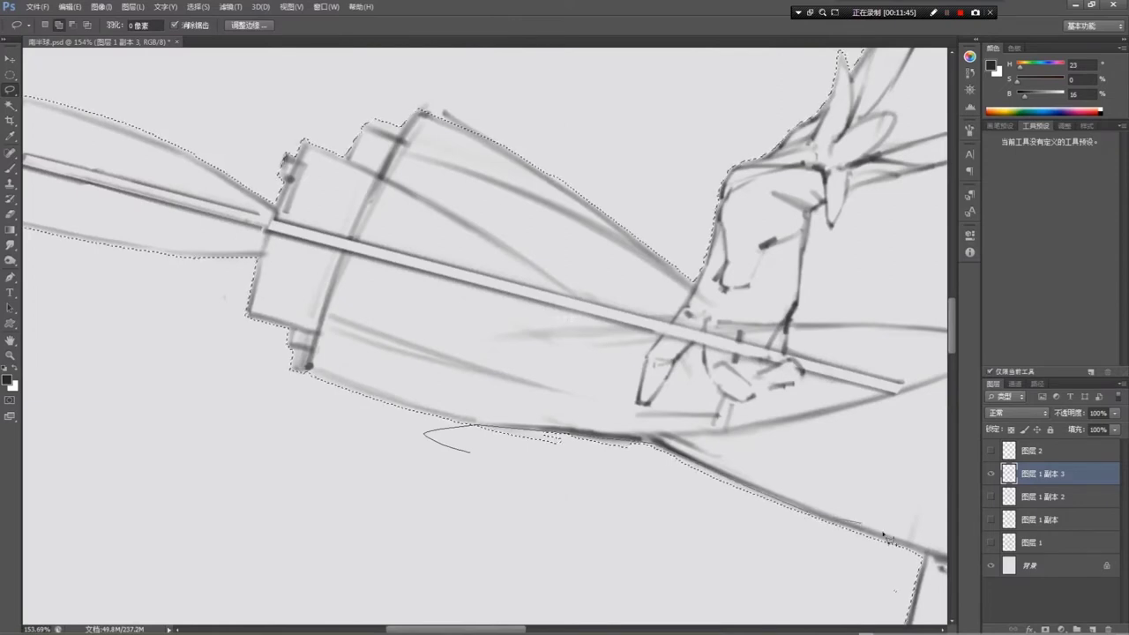
pyautogui.moveTo(891, 548)
pyautogui.mouseDown()
pyautogui.moveTo(746, 553)
pyautogui.moveTo(597, 496)
pyautogui.mouseUp()
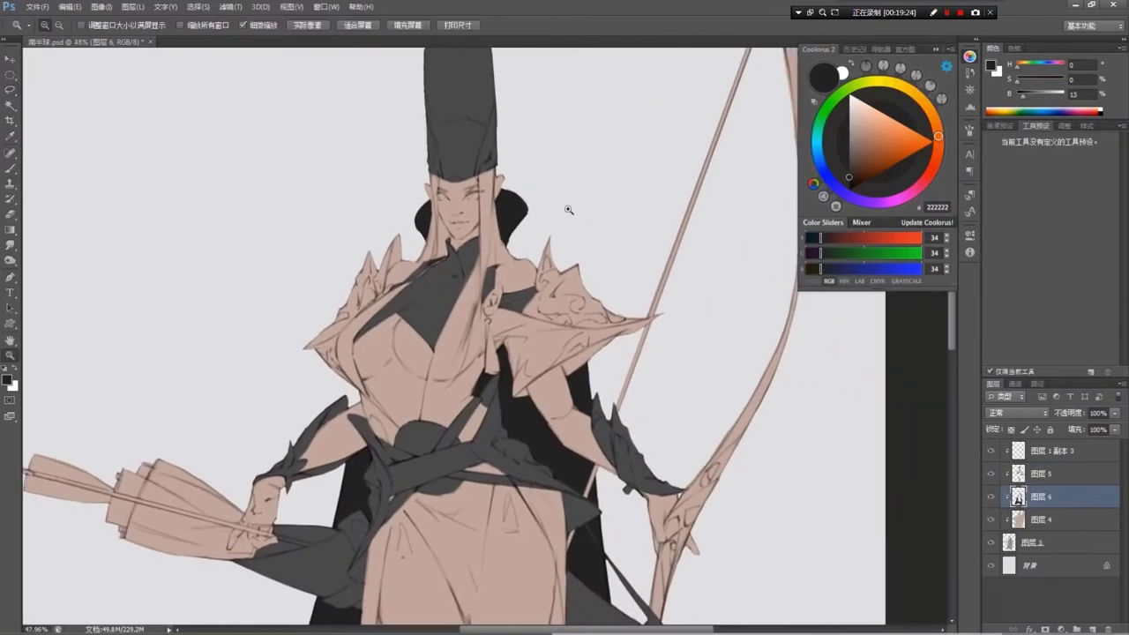
# Paint a gold C5A85E trim stroke on the dark belt panel at the archer's waist on 图层 8.
pyautogui.keyDown('alt'); pyautogui.click(568, 209); pyautogui.keyUp('alt')
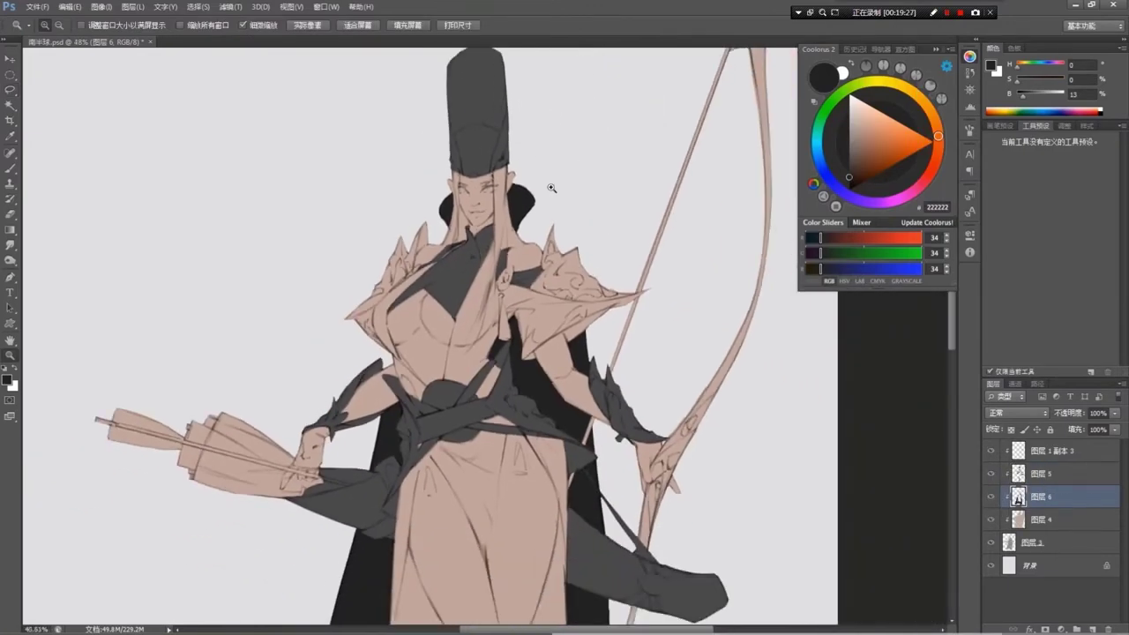
pyautogui.keyDown('alt'); pyautogui.click(568, 208); pyautogui.keyUp('alt')
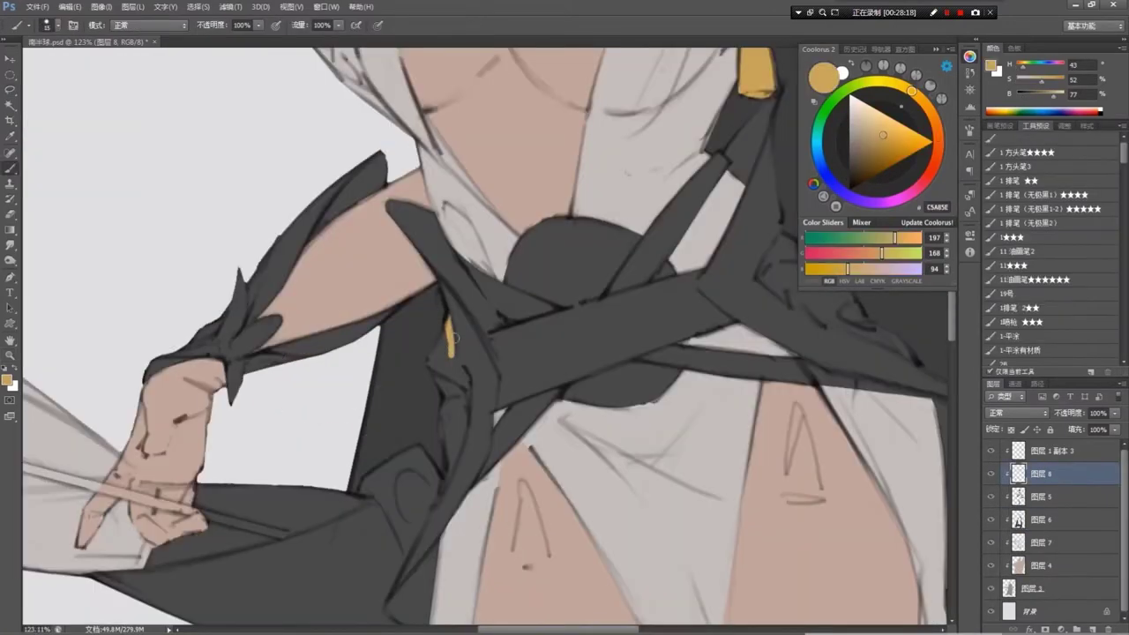
pyautogui.moveTo(450, 317)
pyautogui.mouseDown()
pyautogui.moveTo(451, 368)
pyautogui.moveTo(468, 383)
pyautogui.mouseUp()
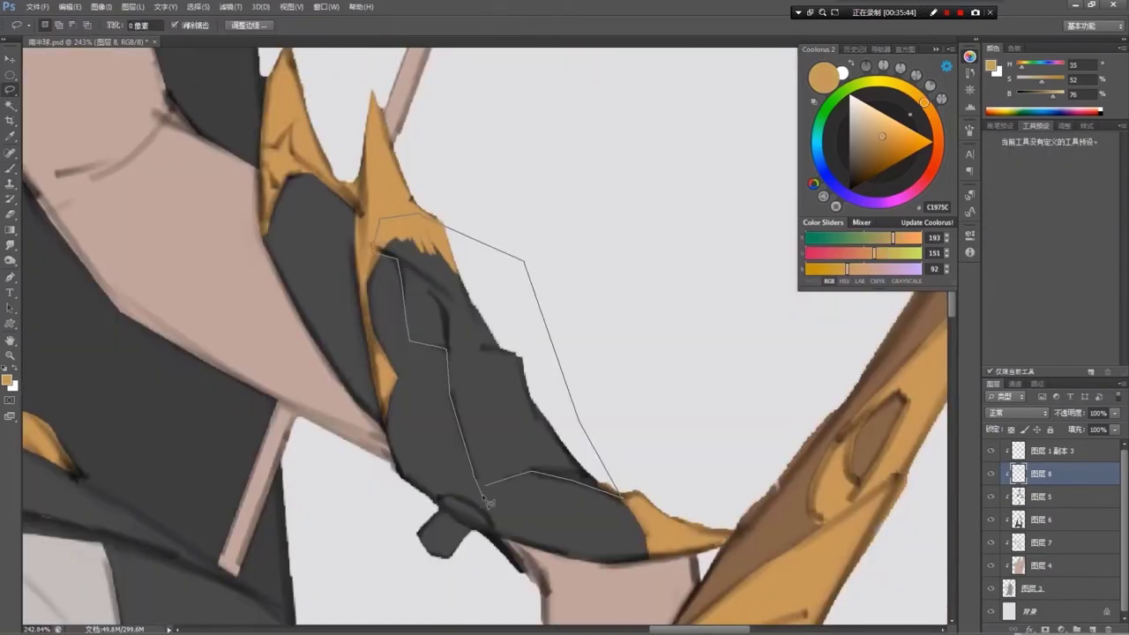
# Fill the lassoed outer plate and the small oval stud of the bracer with gold C1975C on 图层 8.
pyautogui.hotkey('alt', 'BackSpace')
pyautogui.hotkey('ctrl', 'd')
pyautogui.moveTo(487, 432)
pyautogui.mouseDown()
pyautogui.moveTo(527, 354)
pyautogui.moveTo(477, 428)
pyautogui.moveTo(501, 420)
pyautogui.moveTo(534, 452)
pyautogui.moveTo(514, 457)
pyautogui.moveTo(470, 426)
pyautogui.mouseUp()
pyautogui.hotkey('alt', 'BackSpace')
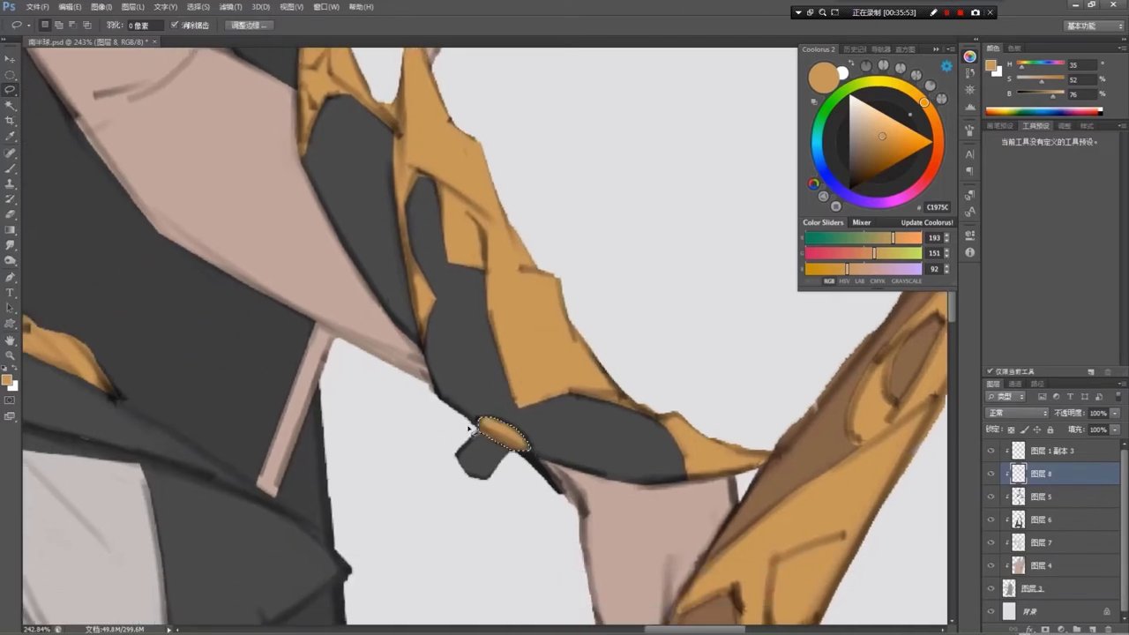
pyautogui.hotkey('ctrl', 'd')
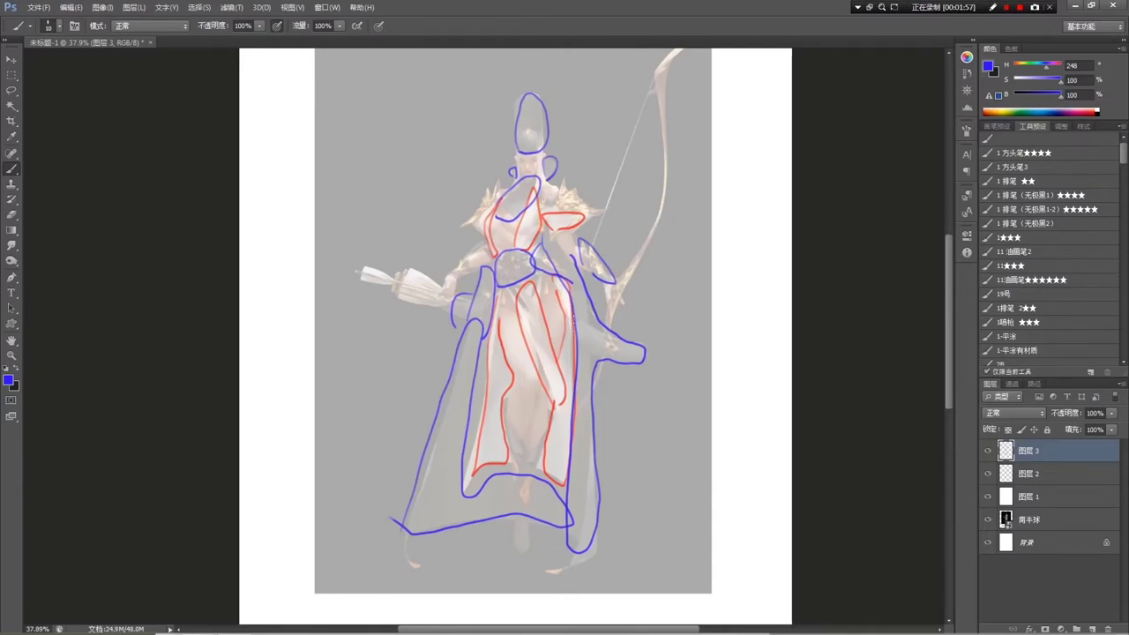
# Draw a round blue outline with a dot beside the archer, and add a red stroke over the 秦良玉 reference's chest armour.
pyautogui.moveTo(607, 430)
pyautogui.mouseDown()
pyautogui.moveTo(662, 335)
pyautogui.moveTo(649, 421)
pyautogui.mouseUp()
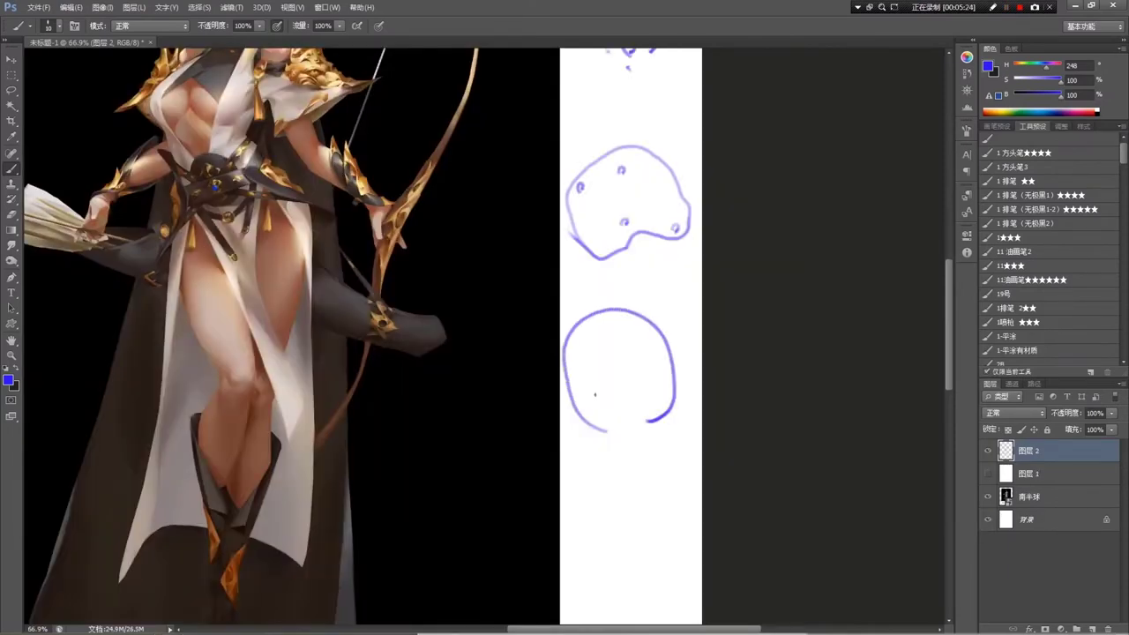
pyautogui.moveTo(596, 390); pyautogui.dragTo(593, 393)
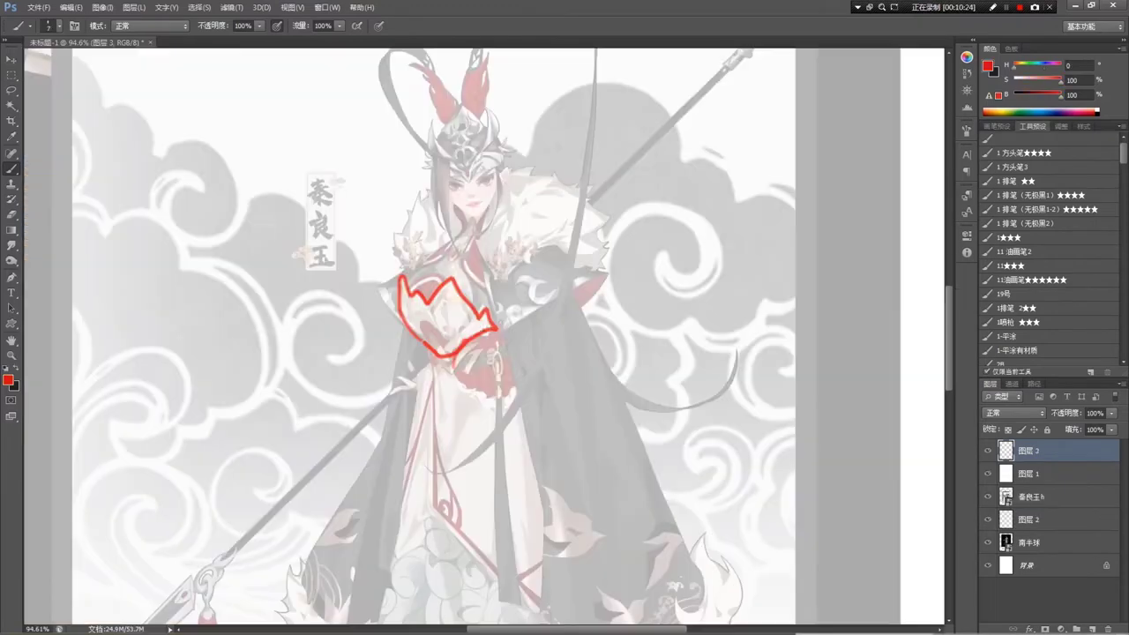
pyautogui.moveTo(464, 333)
pyautogui.mouseDown()
pyautogui.moveTo(515, 384)
pyautogui.moveTo(461, 370)
pyautogui.mouseUp()
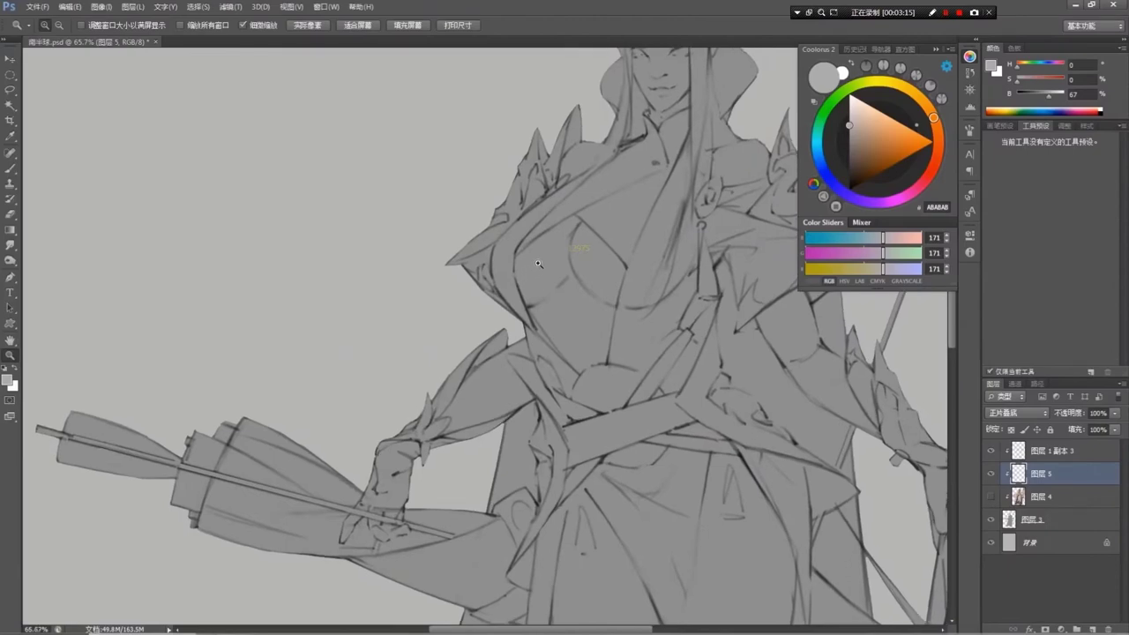
# Block in grey ABABAB shadows on the archer's face, neck and chest on the multiply layer 图层 5.
pyautogui.moveTo(494, 261)
pyautogui.mouseDown()
pyautogui.moveTo(484, 328)
pyautogui.moveTo(519, 290)
pyautogui.moveTo(485, 295)
pyautogui.moveTo(508, 320)
pyautogui.moveTo(511, 281)
pyautogui.moveTo(487, 282)
pyautogui.mouseUp()
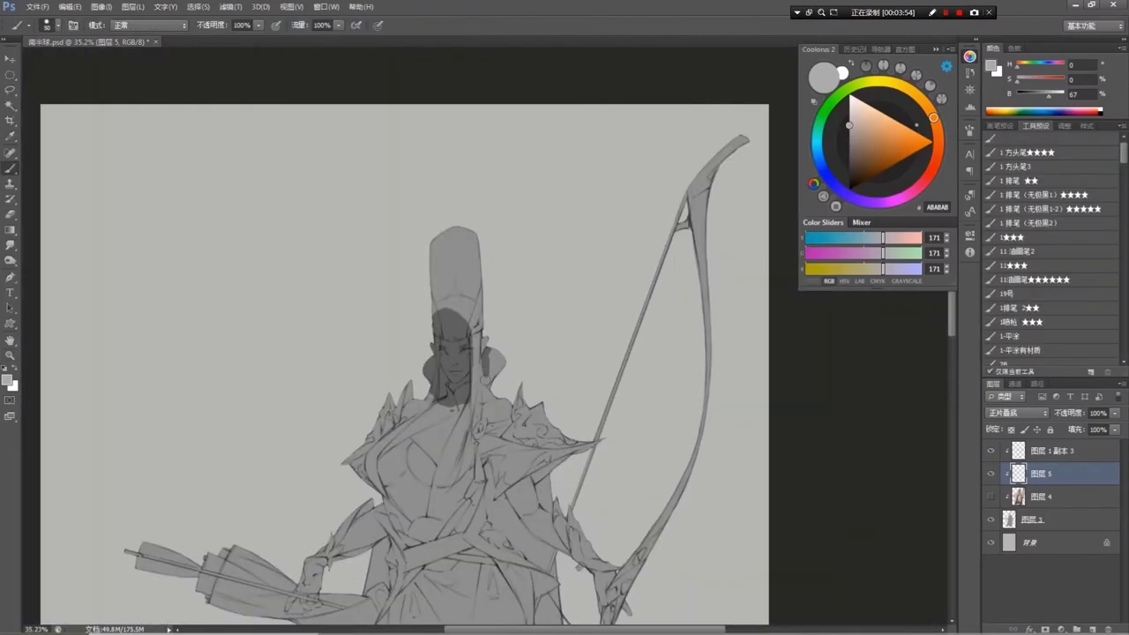
pyautogui.moveTo(485, 375)
pyautogui.mouseDown()
pyautogui.moveTo(494, 357)
pyautogui.moveTo(502, 372)
pyautogui.mouseUp()
pyautogui.press('z')
pyautogui.moveTo(555, 307)
pyautogui.mouseDown()
pyautogui.moveTo(589, 277)
pyautogui.moveTo(597, 306)
pyautogui.moveTo(586, 307)
pyautogui.mouseUp()
pyautogui.press('e')
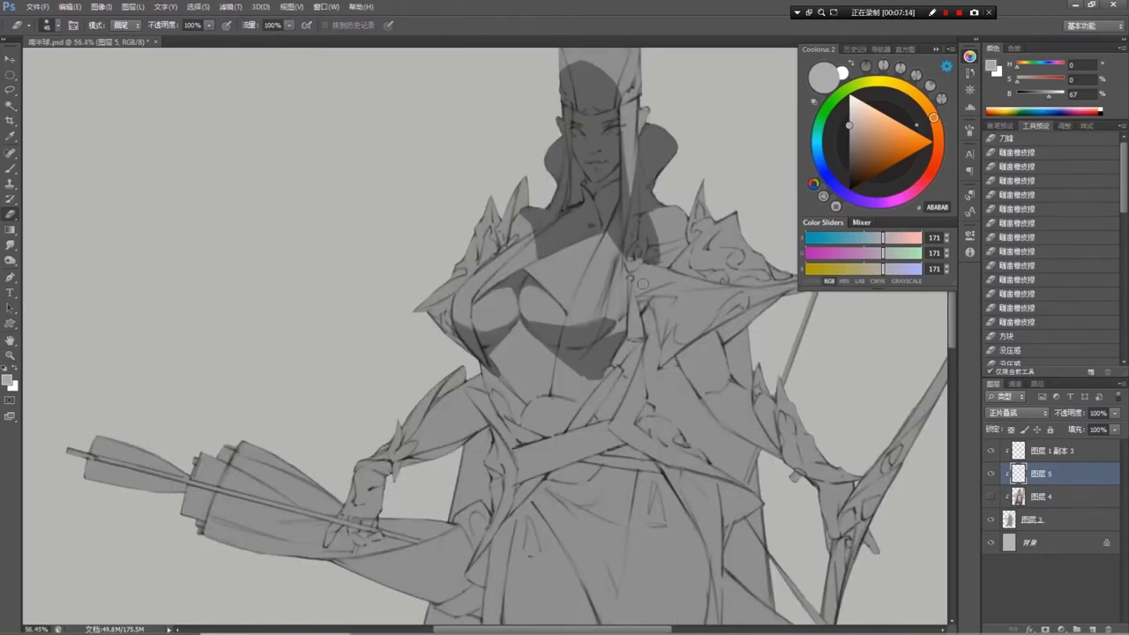
pyautogui.press('b')
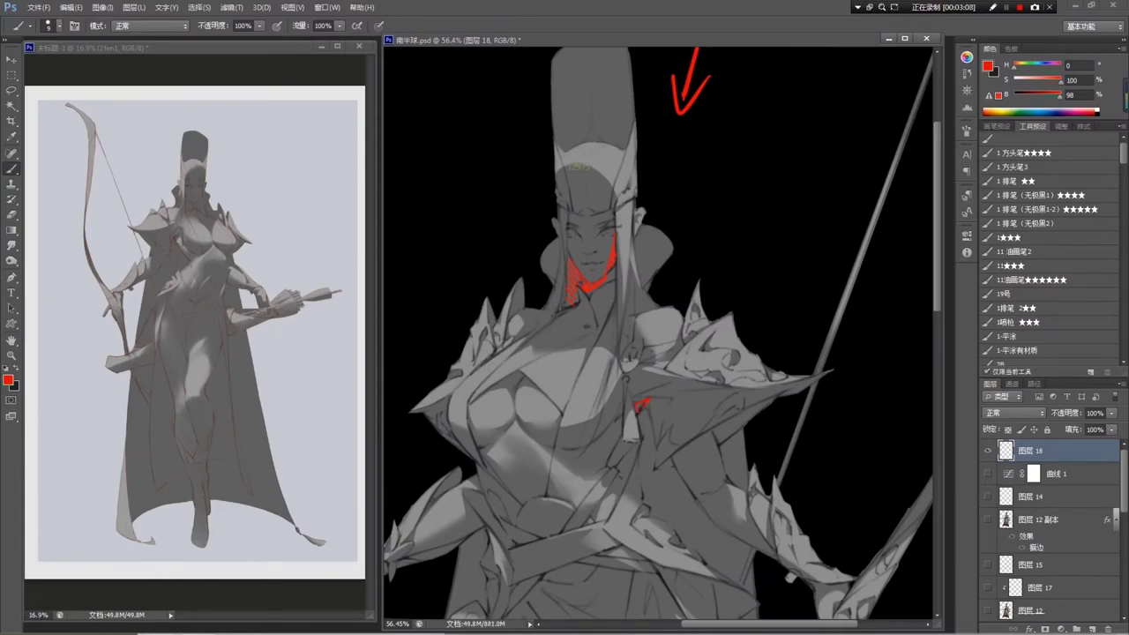
# Add red mark-up strokes on 图层 18 over the greyscale archer's torso and inside the small round form diagram.
pyautogui.moveTo(653, 334); pyautogui.dragTo(626, 336)
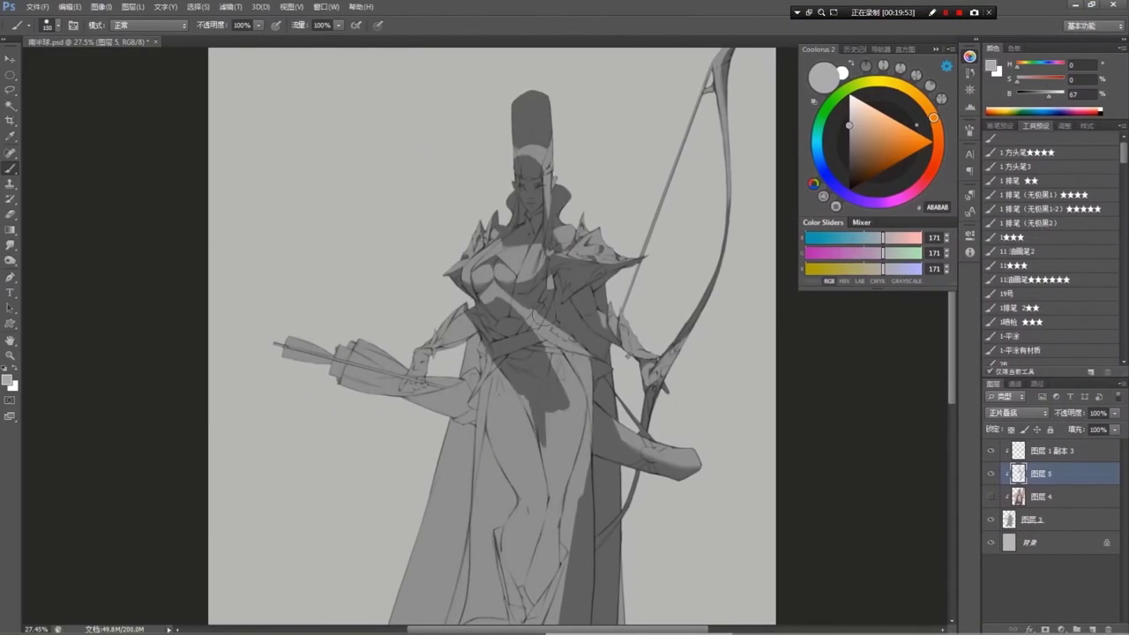
pyautogui.scroll(-2, 565, 280)
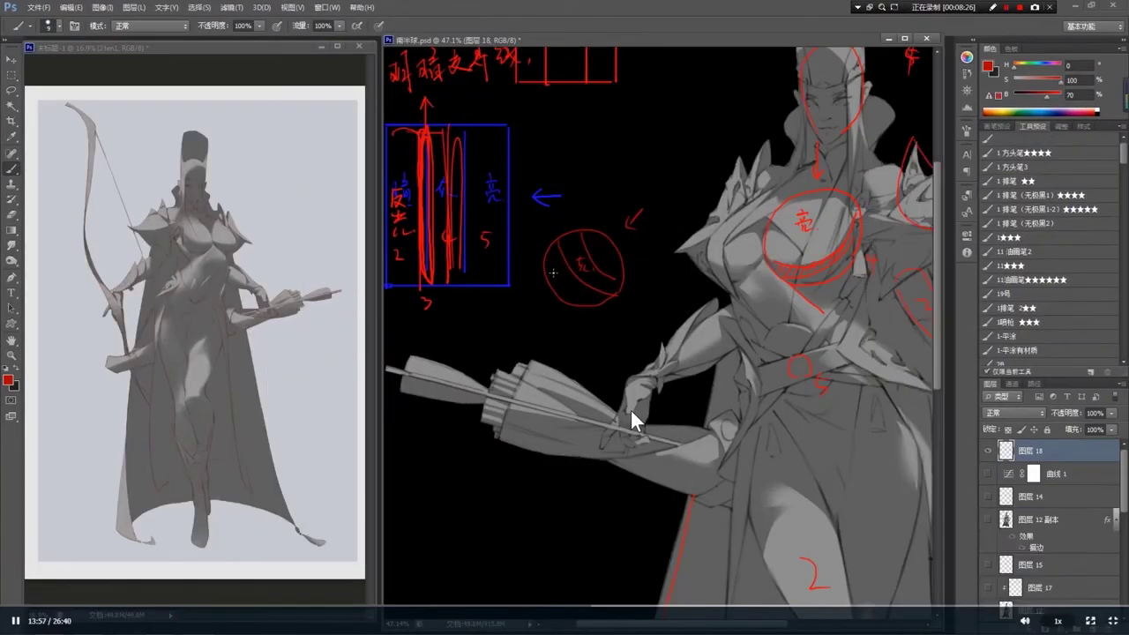
pyautogui.moveTo(552, 274); pyautogui.dragTo(579, 298)
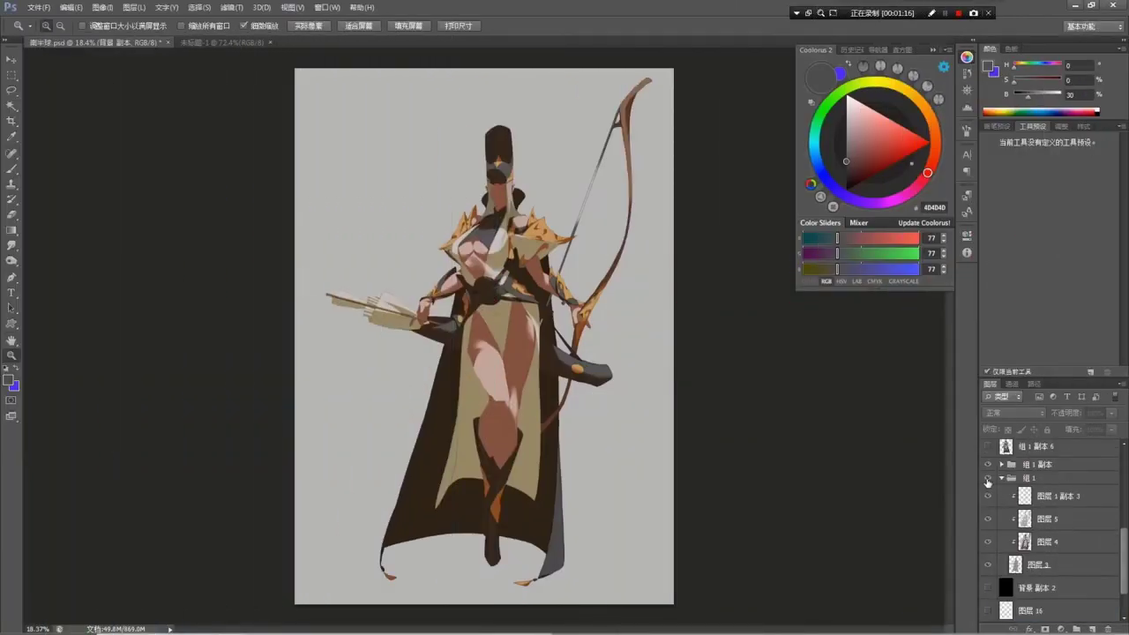
# Toggle the visibility of groups 组 1 and 组 1 副本 and look through their layers to compare the archer's versions.
pyautogui.doubleClick(988, 478)
pyautogui.click(1002, 465)
pyautogui.scroll(-1, 996, 512)
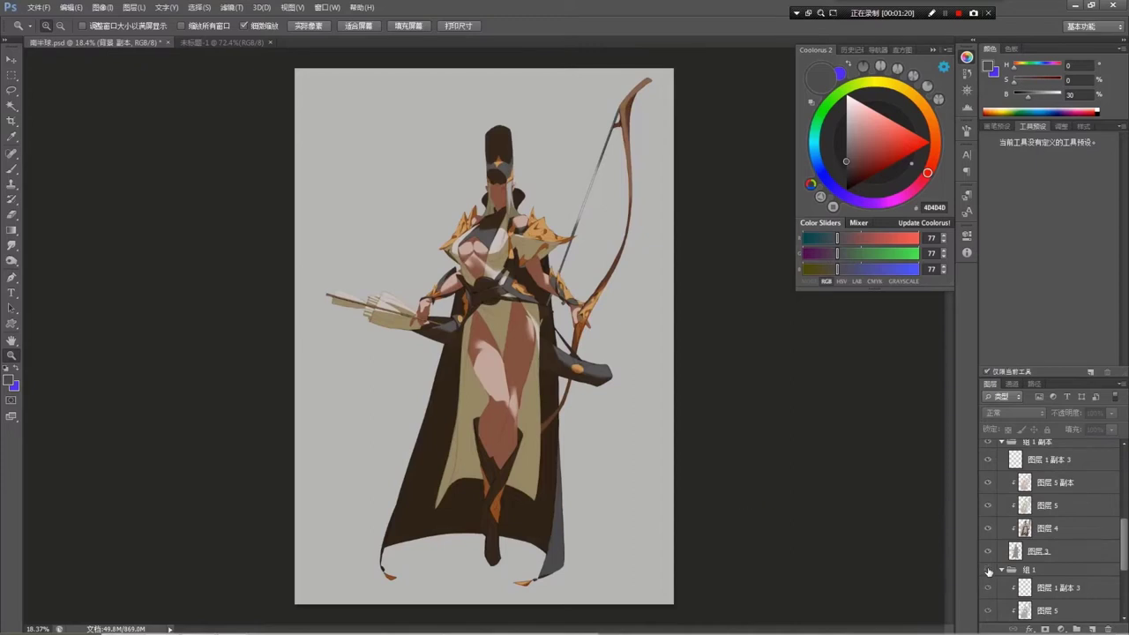
pyautogui.moveTo(808, 425); pyautogui.dragTo(793, 458)
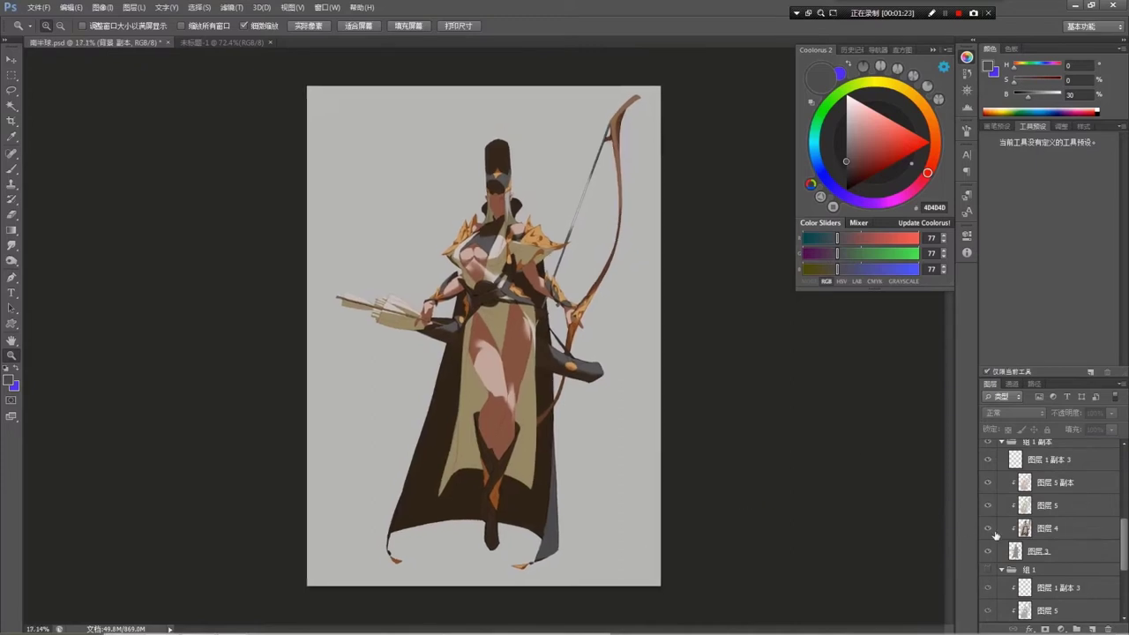
pyautogui.moveTo(571, 391); pyautogui.dragTo(593, 391)
pyautogui.scroll(3, 1000, 516)
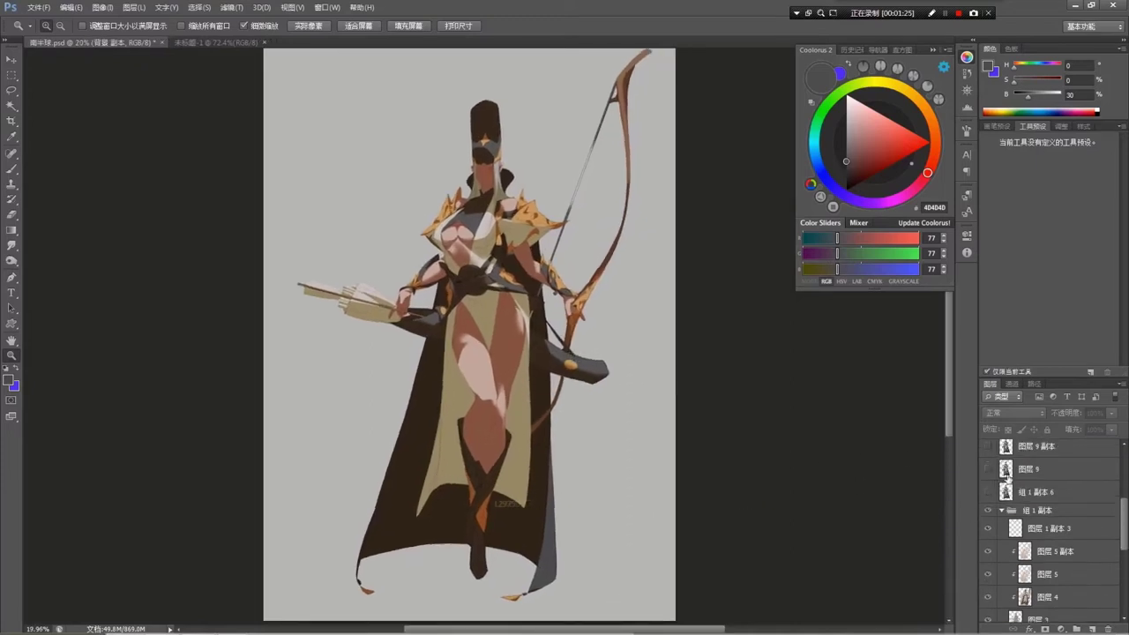
pyautogui.click(1003, 511)
pyautogui.scroll(-1, 1004, 513)
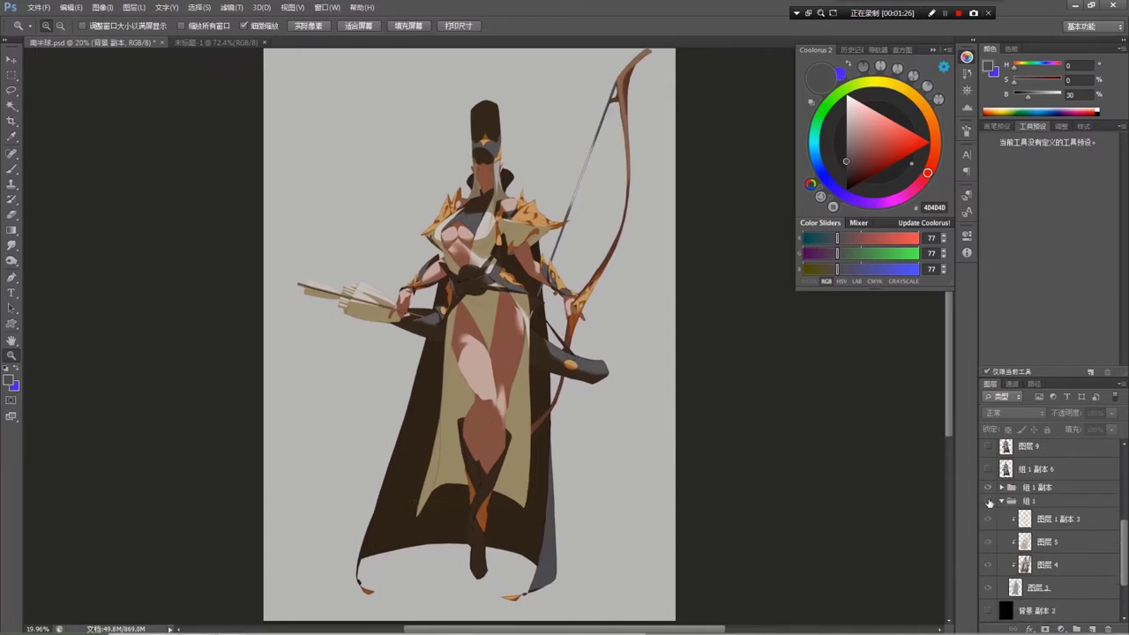
pyautogui.click(987, 490)
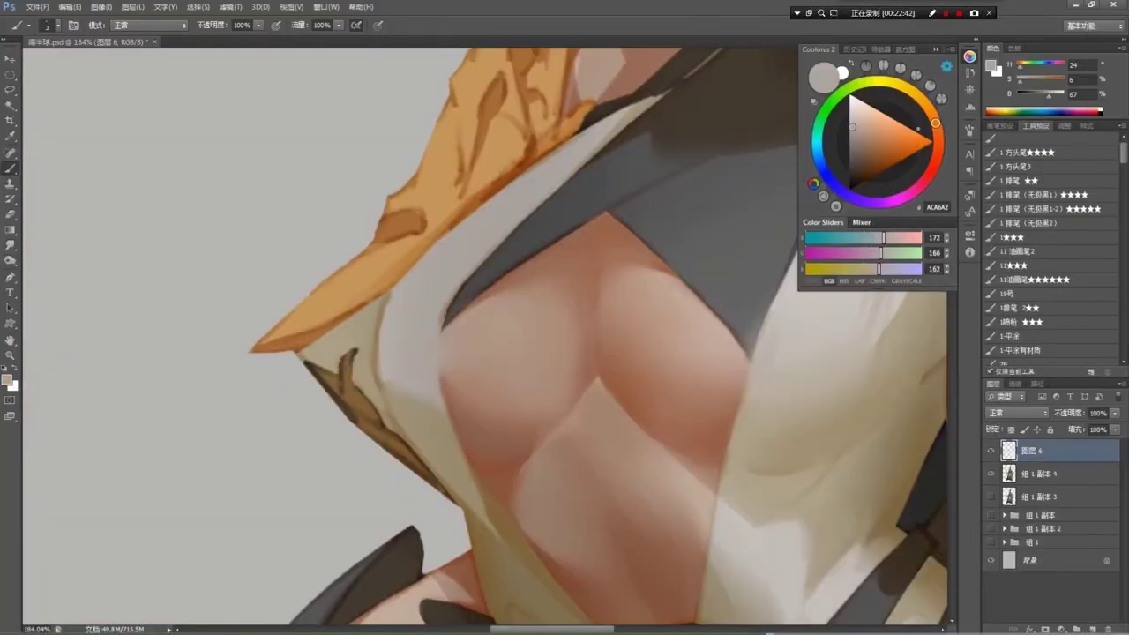
# Sample a colour from the pale drape beside the chest on 图层 6, and add a red cross-stroke beside the Hulk figure reference.
pyautogui.keyDown('alt'); pyautogui.click(437, 377); pyautogui.keyUp('alt')
pyautogui.scroll(-5, 447, 362)
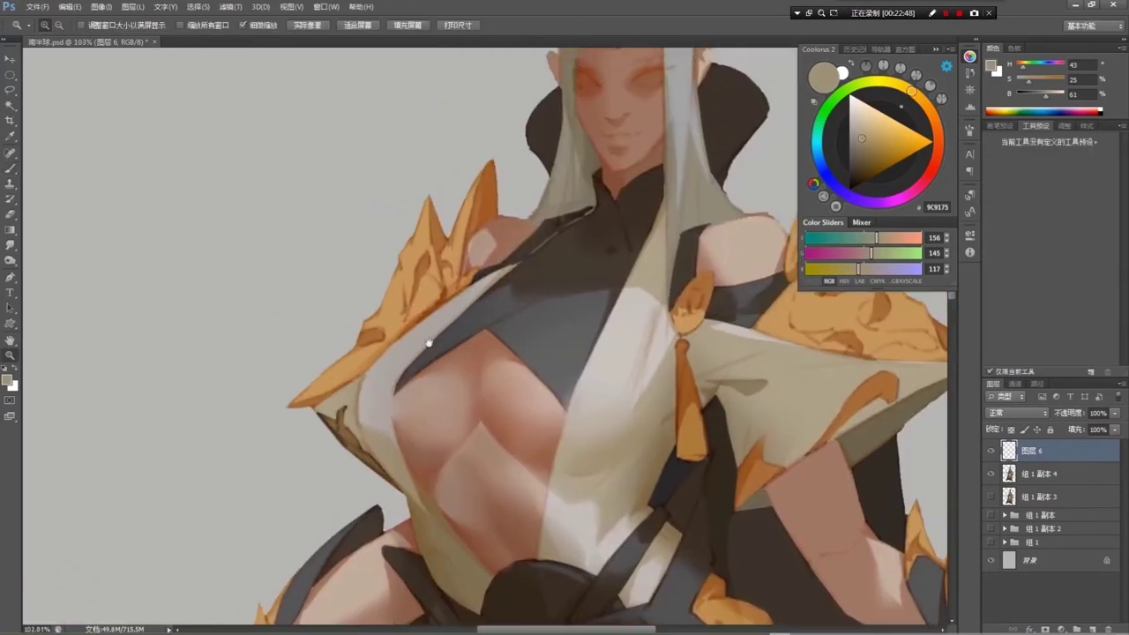
pyautogui.scroll(1, 433, 338)
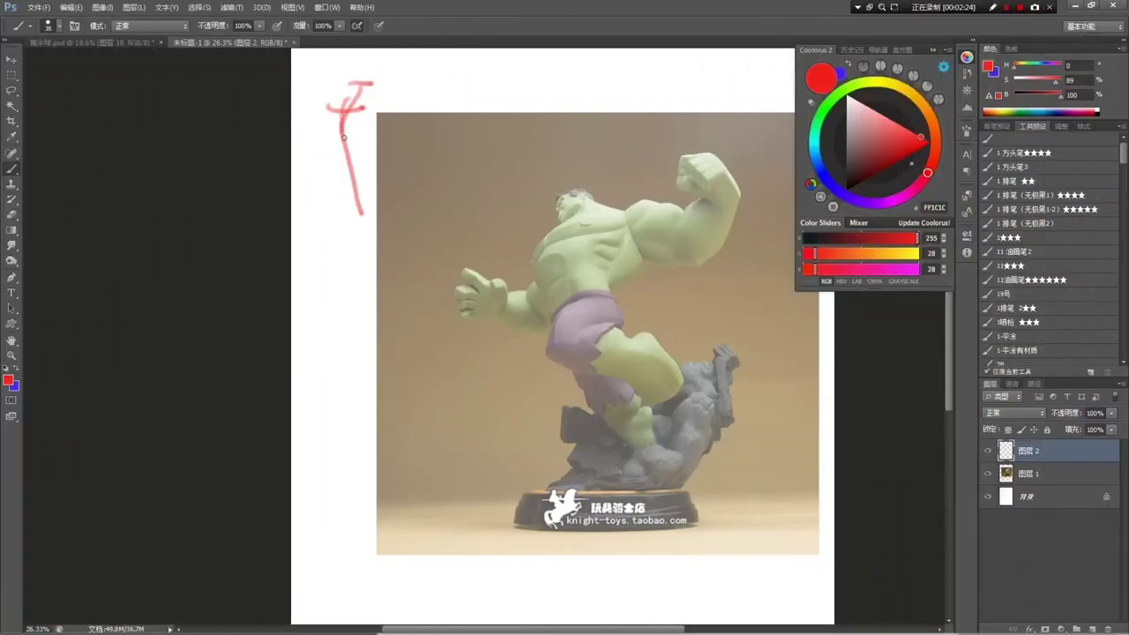
pyautogui.moveTo(333, 150); pyautogui.dragTo(367, 147)
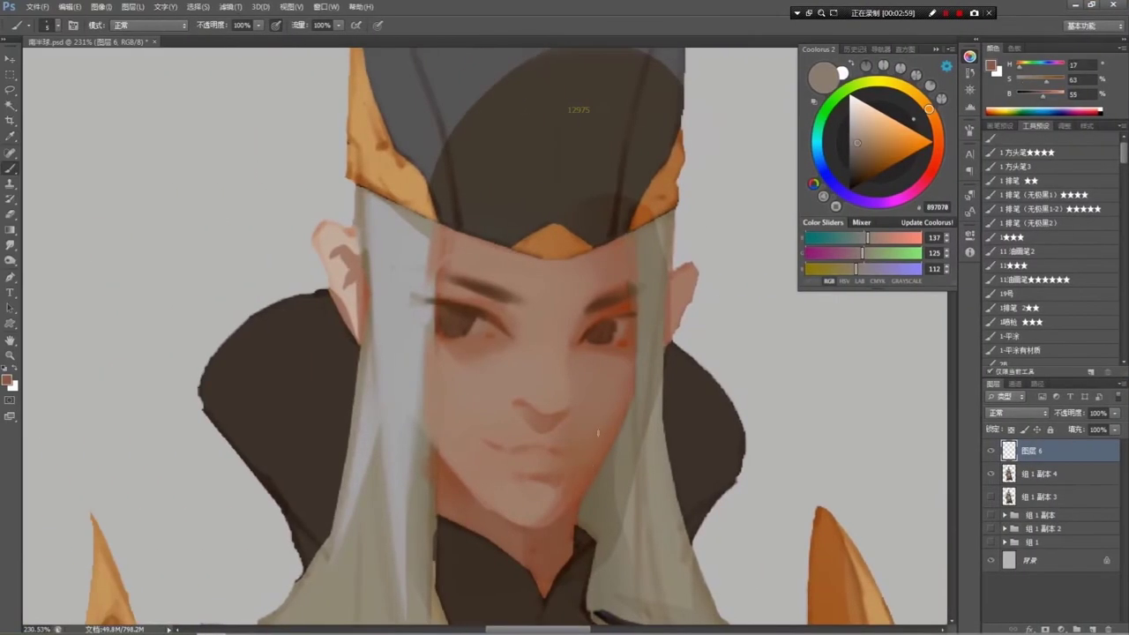
# Choose a reddish brown for the face shading on 图层 6 and sample the skin tone beside the archer's nose.
pyautogui.click(929, 173)
pyautogui.click(877, 154)
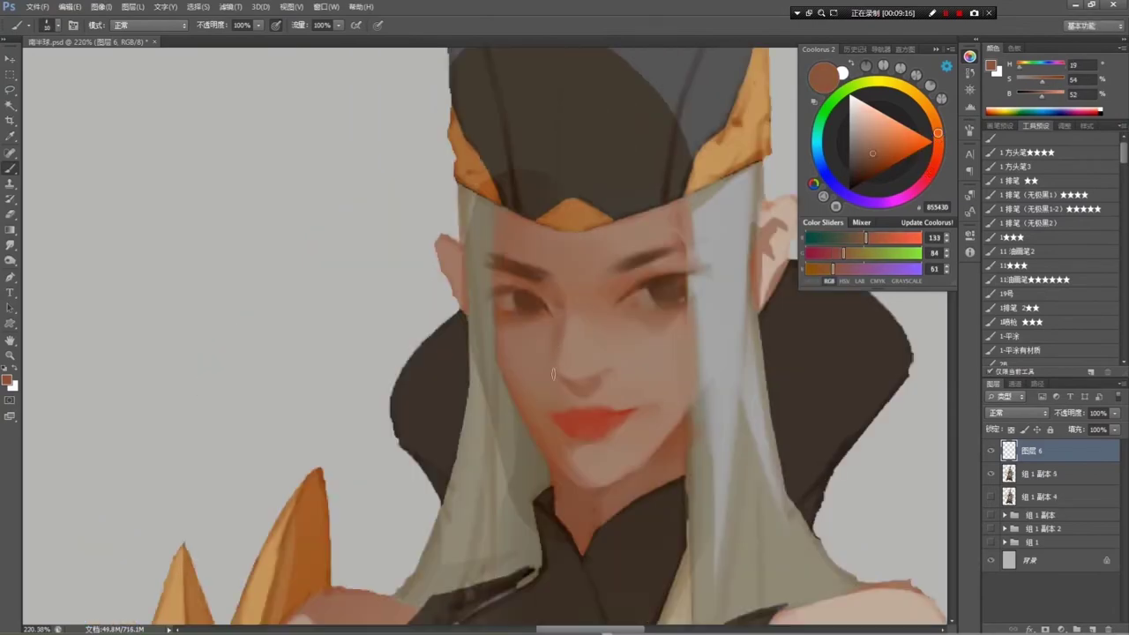
pyautogui.scroll(-3, 585, 262)
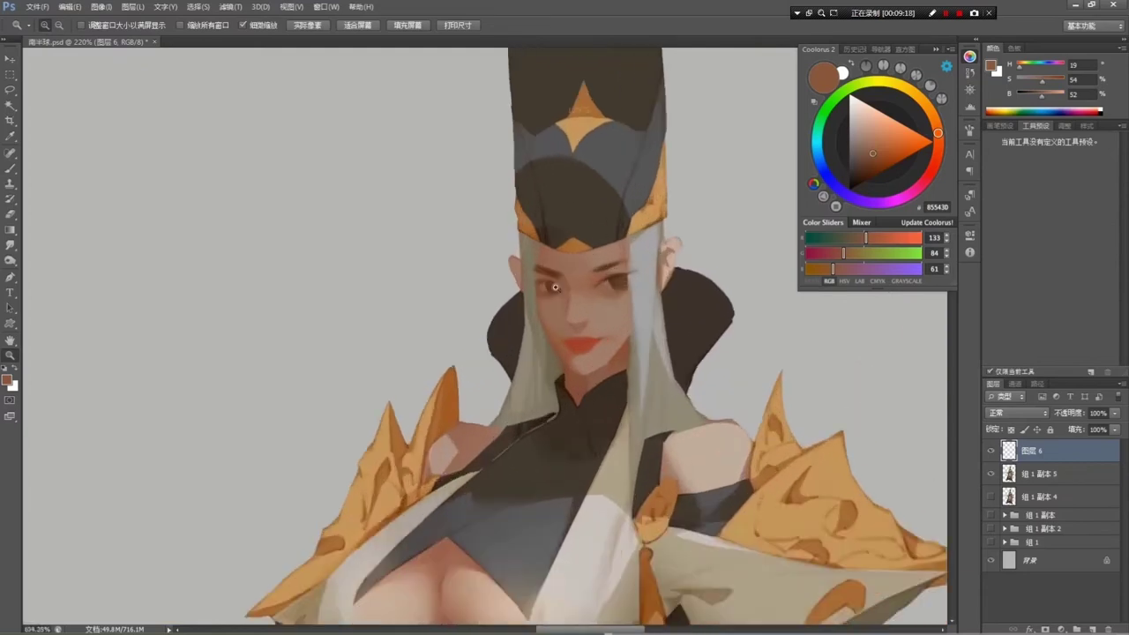
pyautogui.scroll(3, 571, 304)
pyautogui.keyDown('alt'); pyautogui.click(570, 303); pyautogui.keyUp('alt')
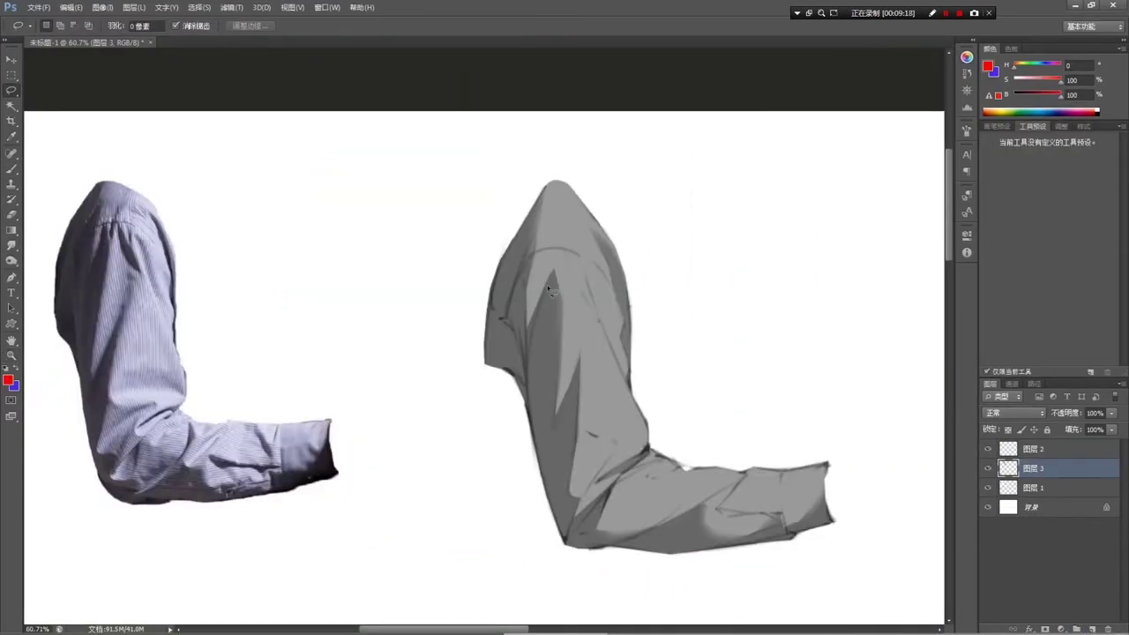
# Hide and reshow the sleeve study's 图层 3 shading, and begin a lasso selection at the sleeve's upper fold.
pyautogui.click(988, 468)
pyautogui.click(988, 468)
pyautogui.moveTo(540, 300)
pyautogui.mouseDown()
pyautogui.moveTo(554, 273)
pyautogui.moveTo(542, 303)
pyautogui.mouseUp()
pyautogui.press('shift')
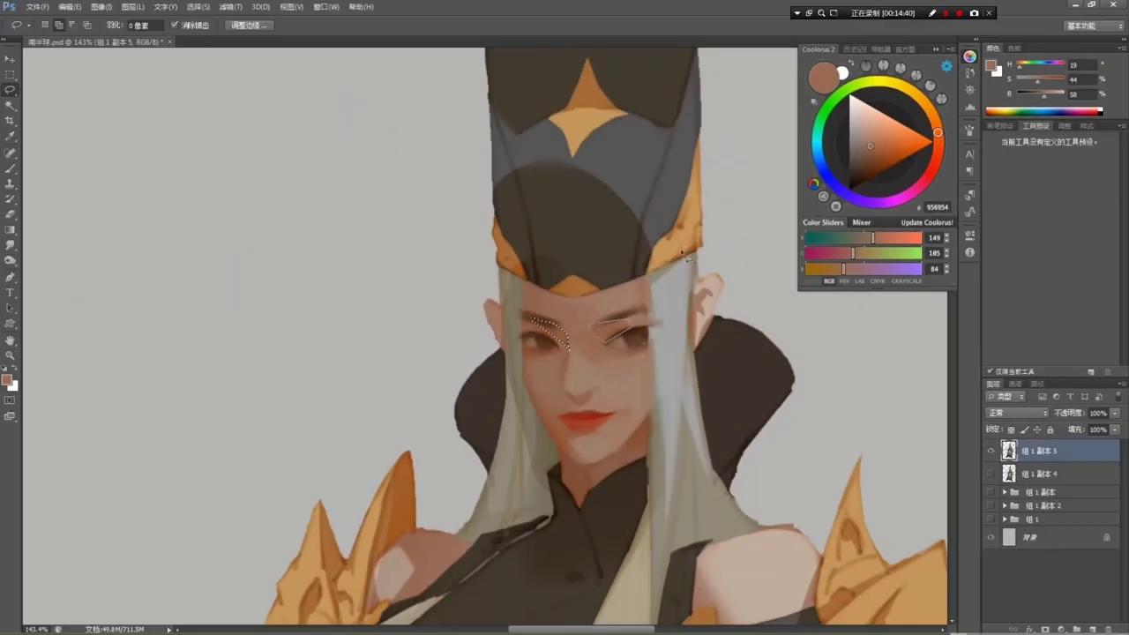
# Copy the lassoed areas between the brows and eyes to a new layer and adjust their Hue/Saturation.
pyautogui.press('z')
pyautogui.moveTo(635, 286); pyautogui.dragTo(659, 289)
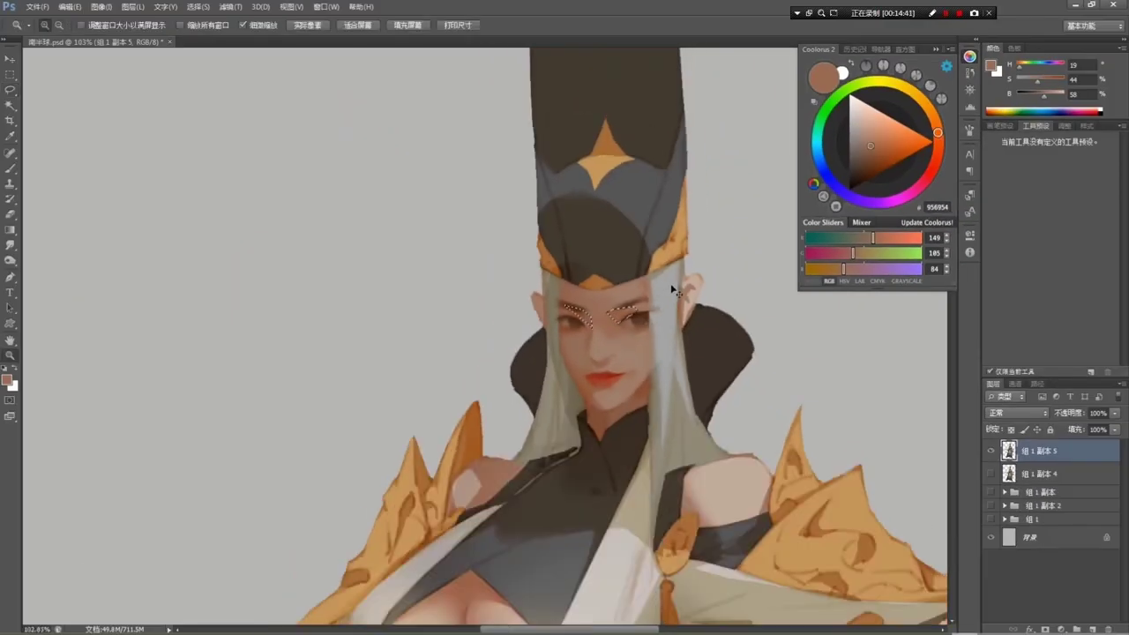
pyautogui.hotkey('ctrl', 'j')
pyautogui.hotkey('ctrl', 'u')
pyautogui.moveTo(886, 350); pyautogui.dragTo(878, 358)
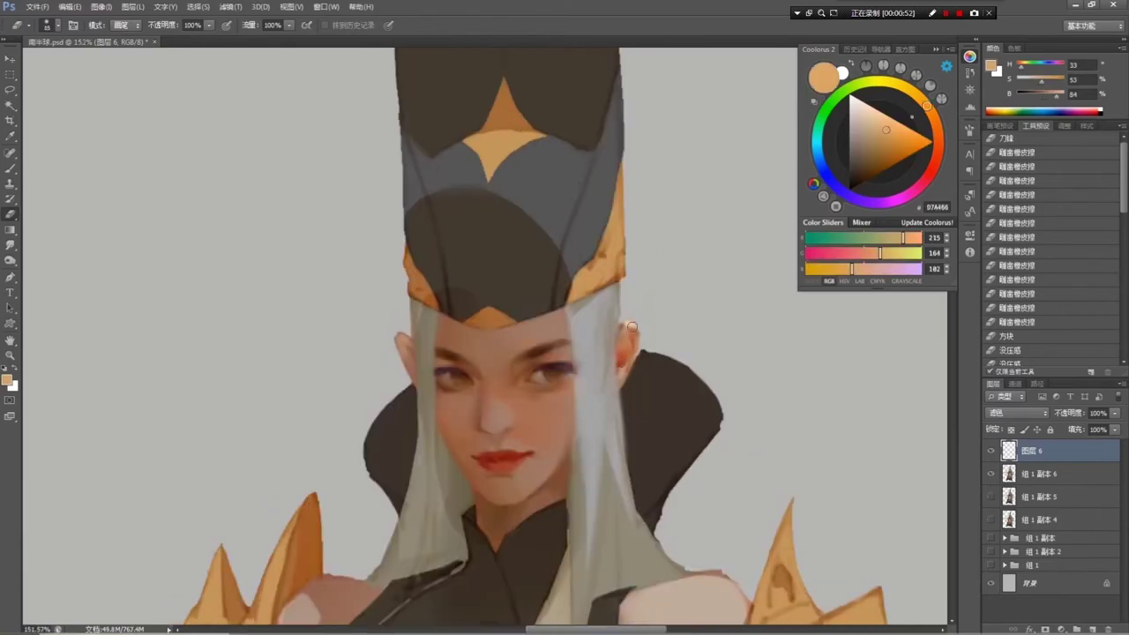
# Erase stray paint along the edge of the archer's ear on 图层 6, and switch the colour wheel's picker shape.
pyautogui.moveTo(632, 327)
pyautogui.mouseDown()
pyautogui.moveTo(538, 340)
pyautogui.moveTo(617, 363)
pyautogui.moveTo(573, 393)
pyautogui.moveTo(612, 310)
pyautogui.moveTo(598, 322)
pyautogui.mouseUp()
pyautogui.press('b')
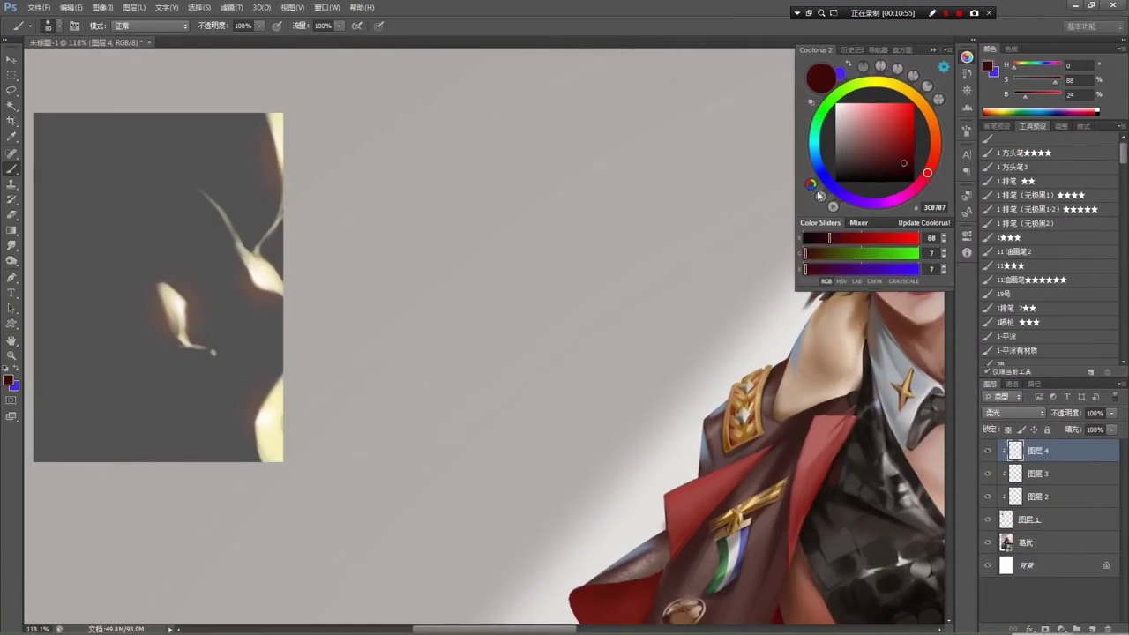
pyautogui.click(820, 196)
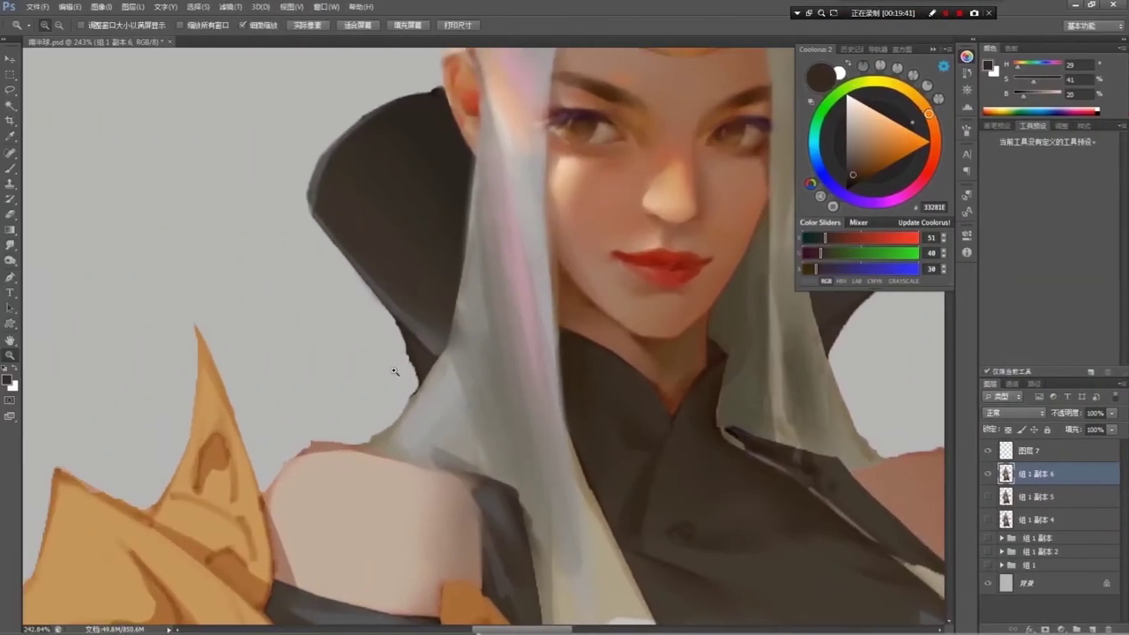
pyautogui.press('e')
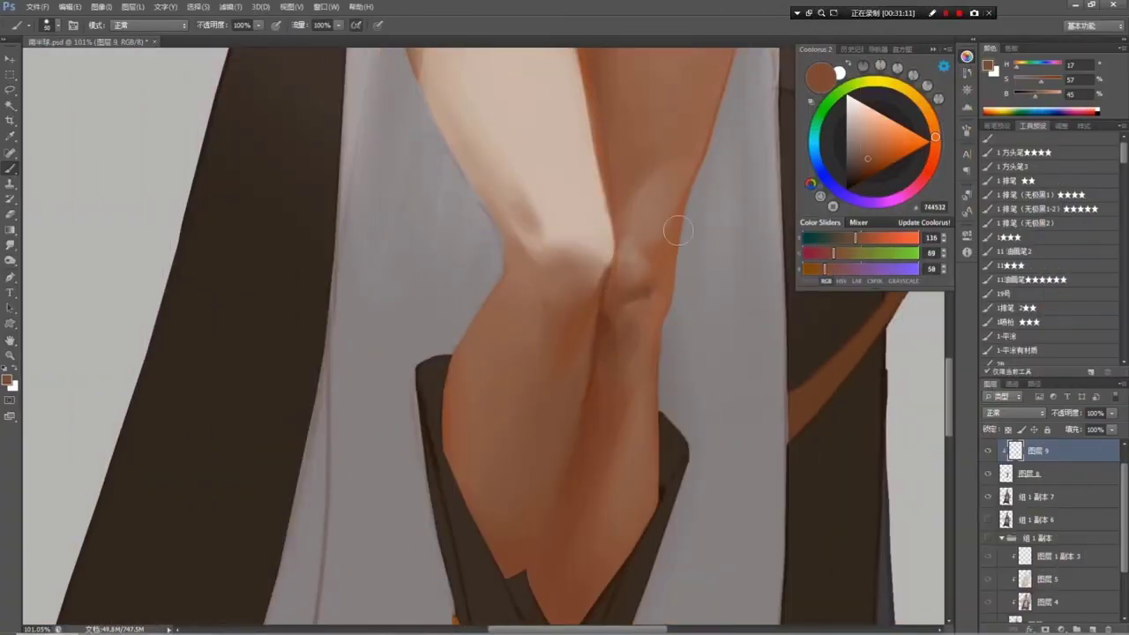
# Reduce the brush size four steps for the knee shading on 图层 9, and sample the pale tone between the belt straps on 图层 10.
pyautogui.press('[')
pyautogui.press('[')
pyautogui.press('[')
pyautogui.press('[')
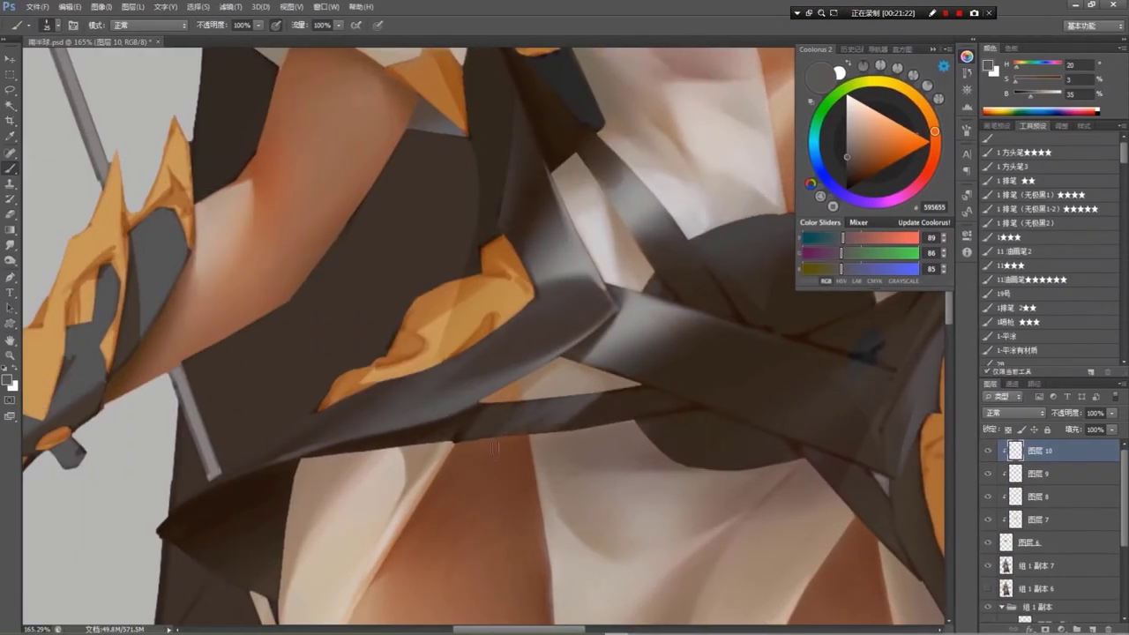
pyautogui.keyDown('alt'); pyautogui.click(583, 384); pyautogui.keyUp('alt')
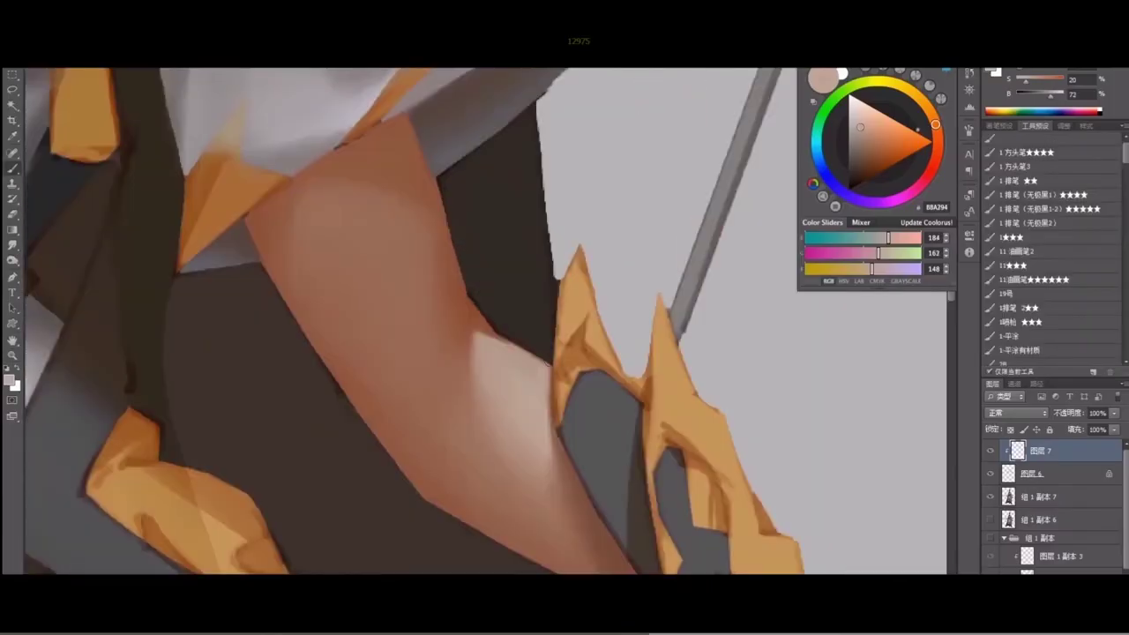
pyautogui.scroll(2, 547, 435)
pyautogui.scroll(-3, 546, 434)
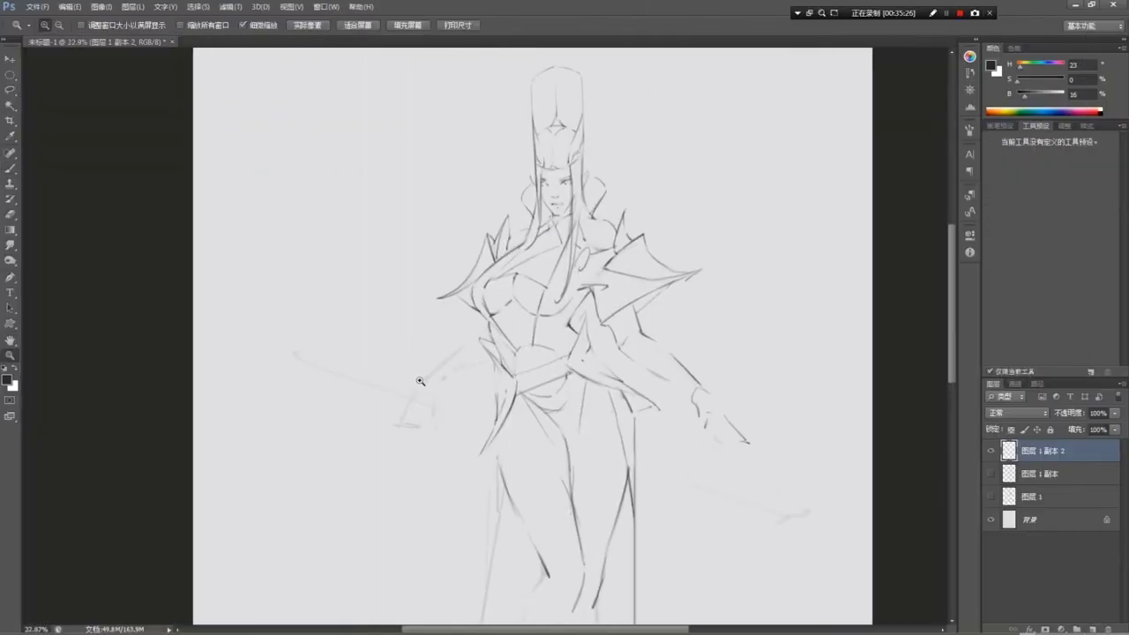
pyautogui.scroll(1, 415, 380)
pyautogui.press('b')
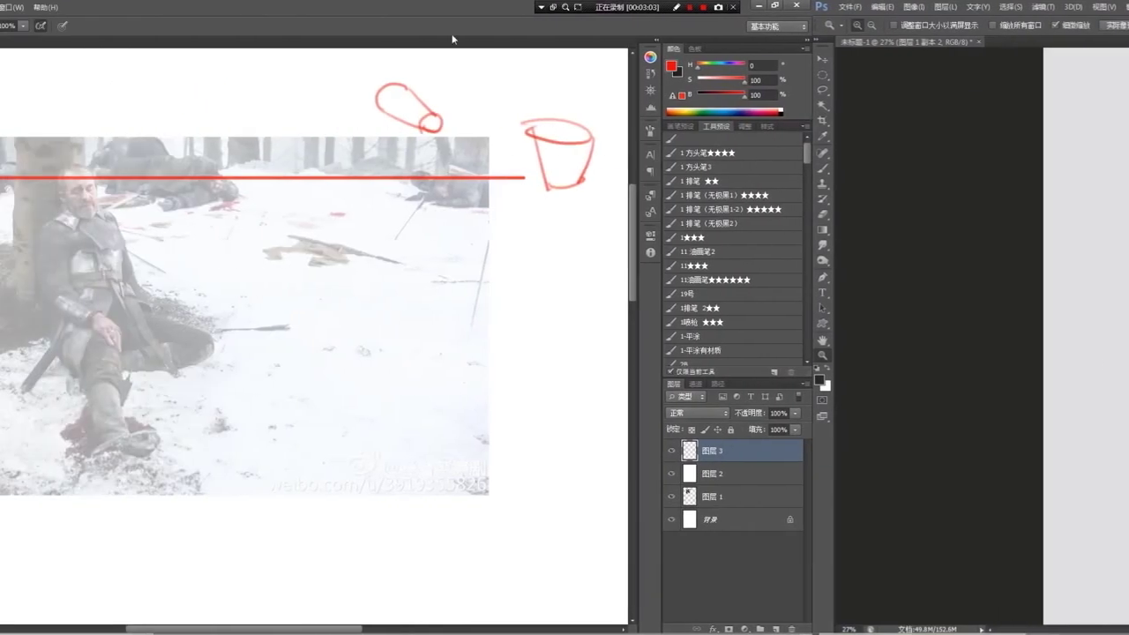
# Complete the red cup above the horizon line on 图层 3, redoing one stroke, and add a short stroke at the seated soldier's arm.
pyautogui.moveTo(772, 110)
pyautogui.mouseDown()
pyautogui.moveTo(776, 88)
pyautogui.moveTo(765, 130)
pyautogui.mouseUp()
pyautogui.hotkey('ctrl', 'z')
pyautogui.moveTo(768, 91)
pyautogui.mouseDown()
pyautogui.moveTo(822, 83)
pyautogui.moveTo(811, 96)
pyautogui.mouseUp()
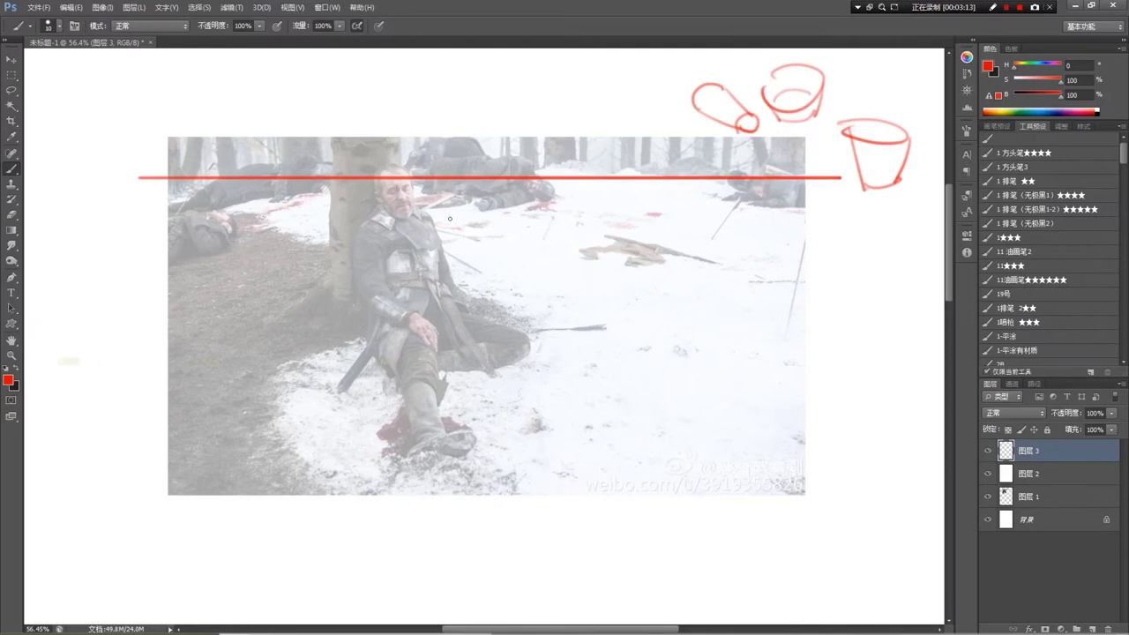
pyautogui.moveTo(448, 241); pyautogui.dragTo(445, 252)
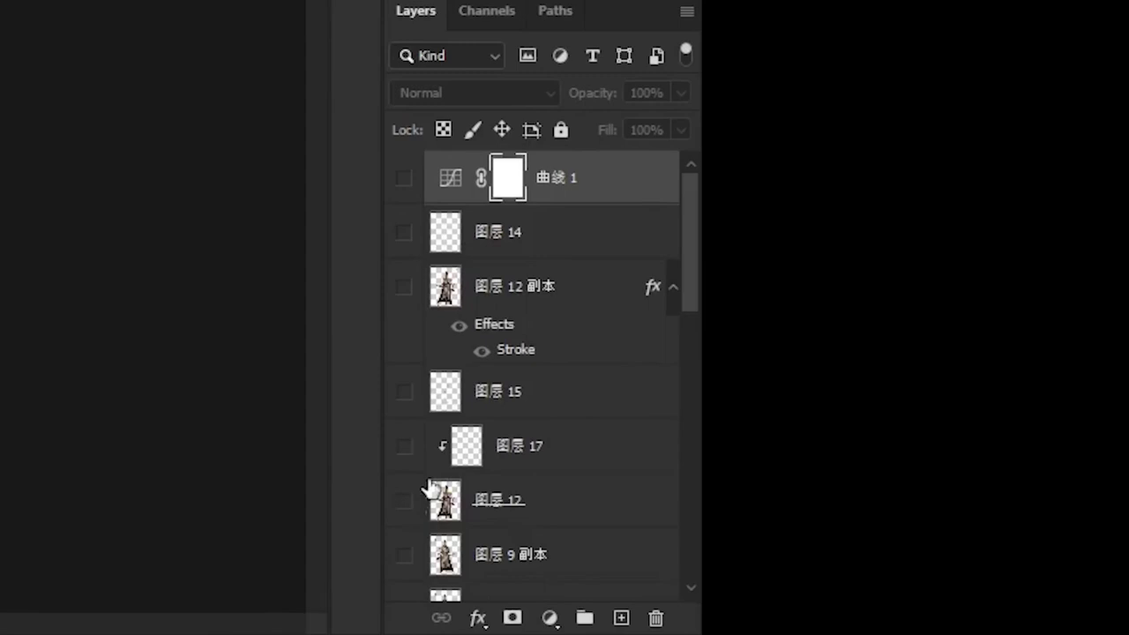
# Toggle the visibility of 图层 9 and 组 1 副本 6 to compare the painting stages.
pyautogui.scroll(-5, 1008, 567)
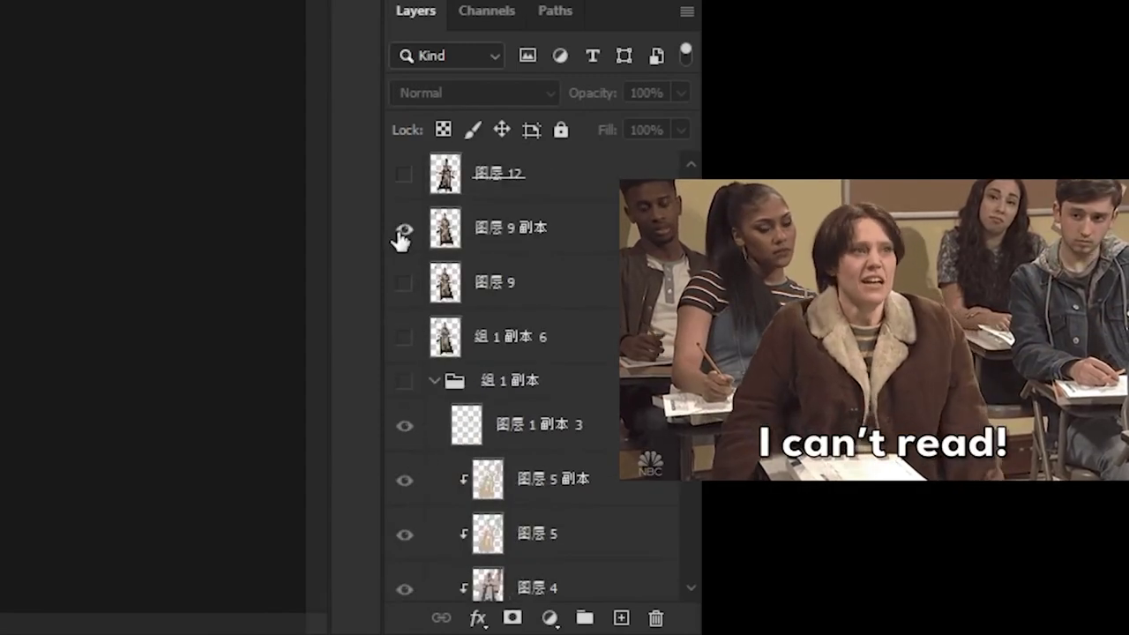
pyautogui.click(414, 291)
pyautogui.click(414, 293)
pyautogui.click(408, 334)
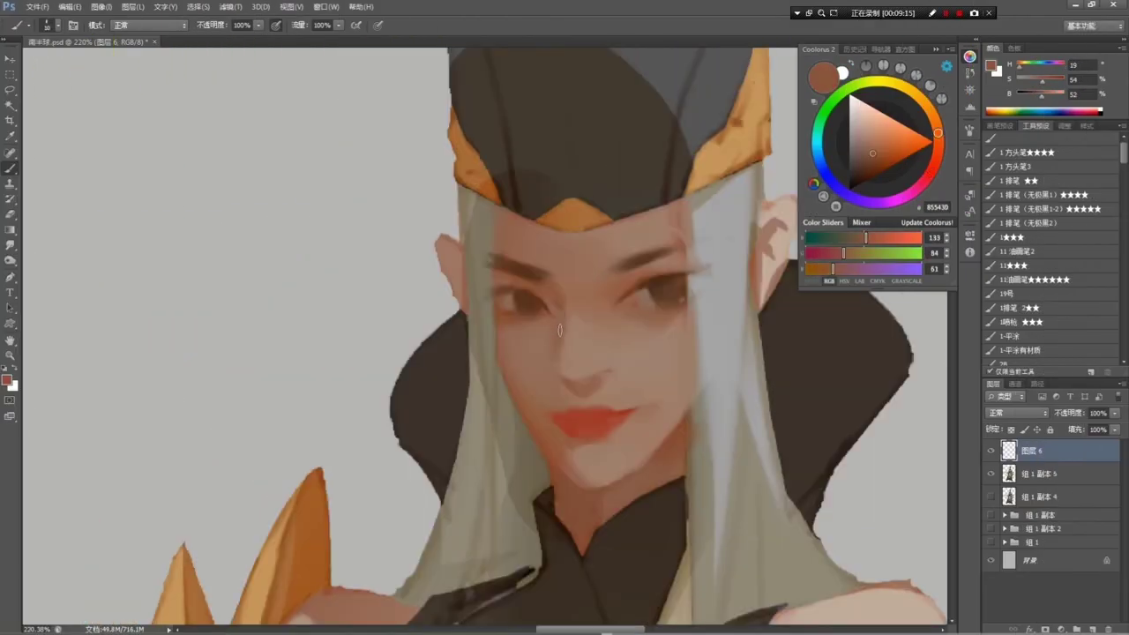
# Shade the bridge of the archer's nose in brown 855430 on 图层 6, and toggle the sleeve study's 图层 3 off and on.
pyautogui.moveTo(574, 288); pyautogui.dragTo(600, 299)
pyautogui.keyDown('alt'); pyautogui.click(578, 318); pyautogui.keyUp('alt')
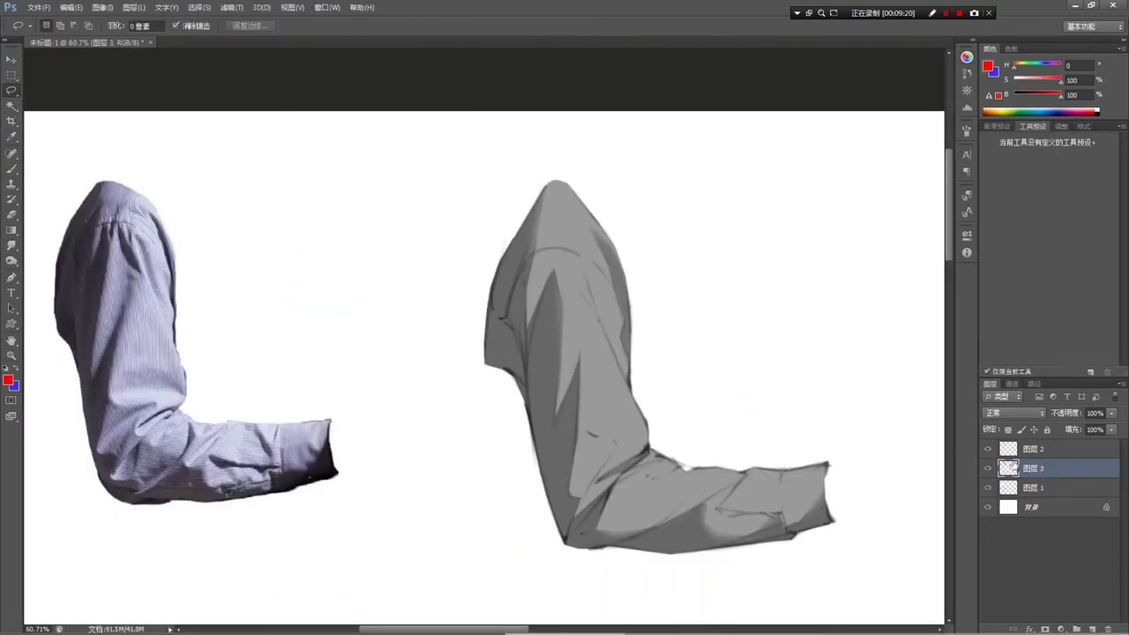
pyautogui.click(987, 468)
pyautogui.click(987, 468)
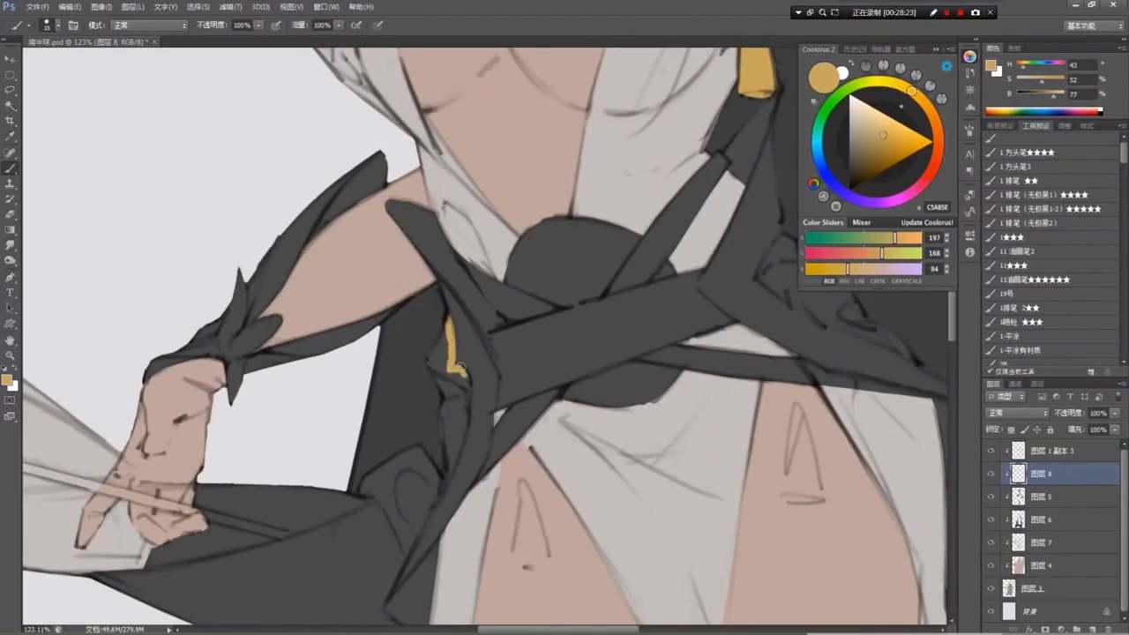
# Extend the gold C5A85E trim along the narrow dark panel at the archer's waist on 图层 8 with several strokes.
pyautogui.moveTo(458, 369)
pyautogui.mouseDown()
pyautogui.moveTo(465, 386)
pyautogui.moveTo(487, 342)
pyautogui.mouseUp()
pyautogui.moveTo(476, 393)
pyautogui.mouseDown()
pyautogui.moveTo(484, 337)
pyautogui.moveTo(477, 405)
pyautogui.moveTo(474, 351)
pyautogui.mouseUp()
pyautogui.moveTo(462, 294)
pyautogui.mouseDown()
pyautogui.moveTo(454, 328)
pyautogui.moveTo(447, 317)
pyautogui.moveTo(462, 336)
pyautogui.mouseUp()
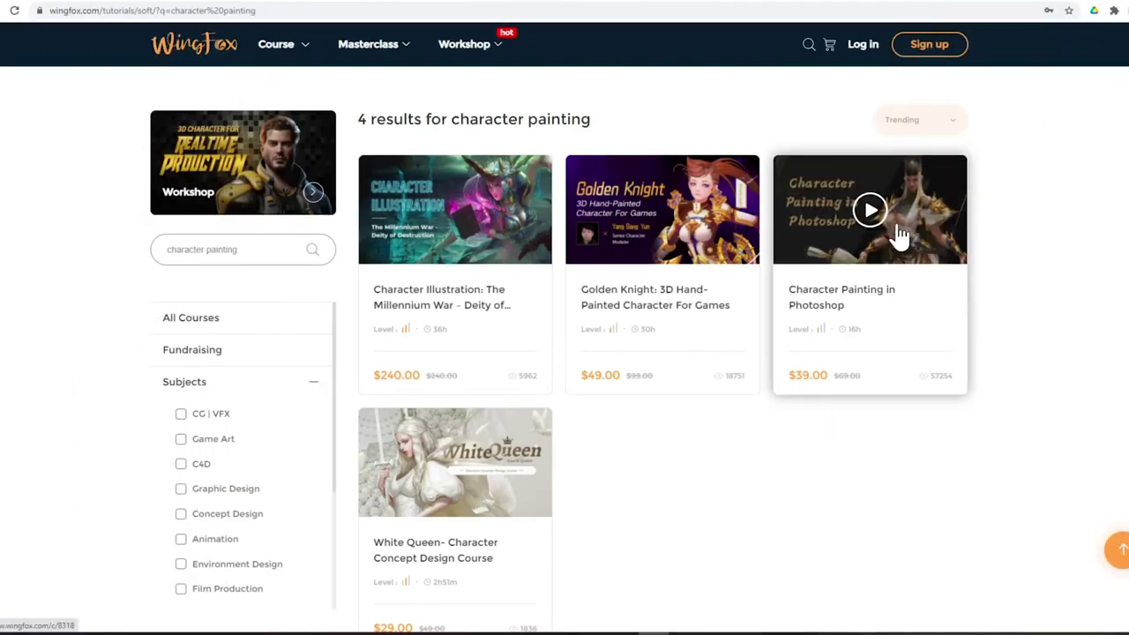
# Switch to the WingFox website and open the Character Painting in Photoshop course from the search results.
pyautogui.click(864, 212)
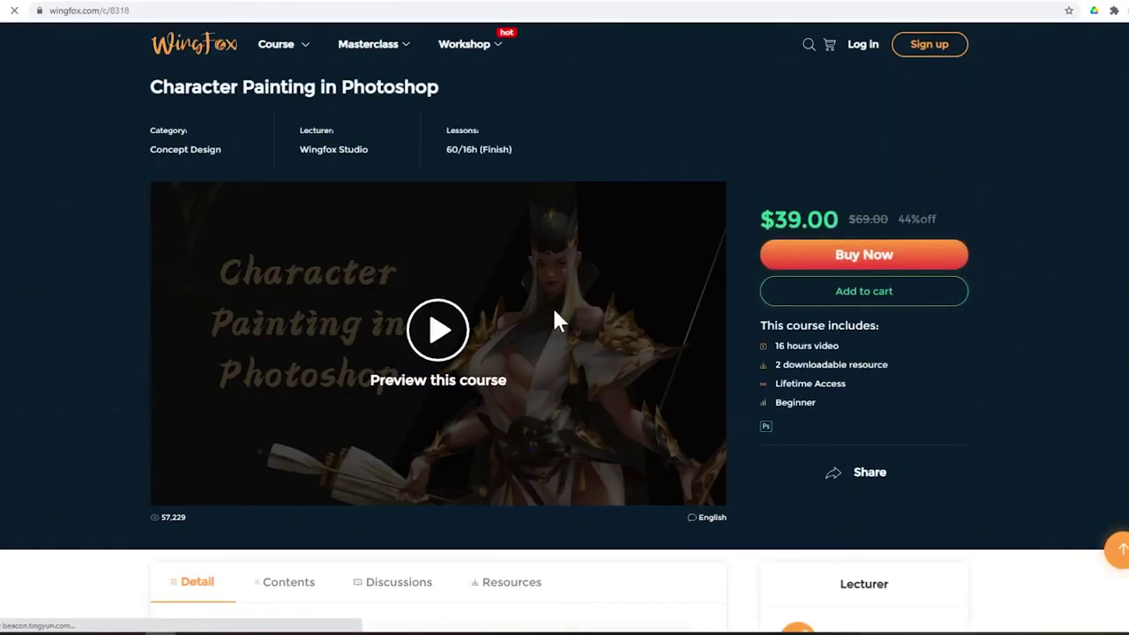
# Read through the Character Painting in Photoshop course page, covering the update policy, content details and workflow description.
pyautogui.scroll(-6, 554, 310)
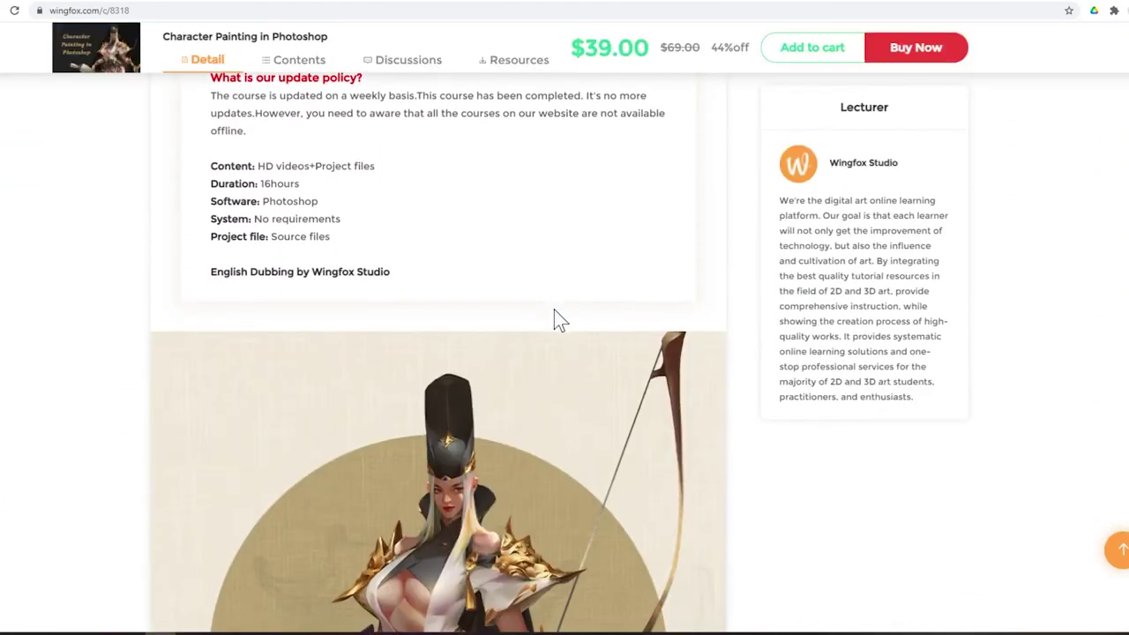
pyautogui.scroll(-10, 556, 317)
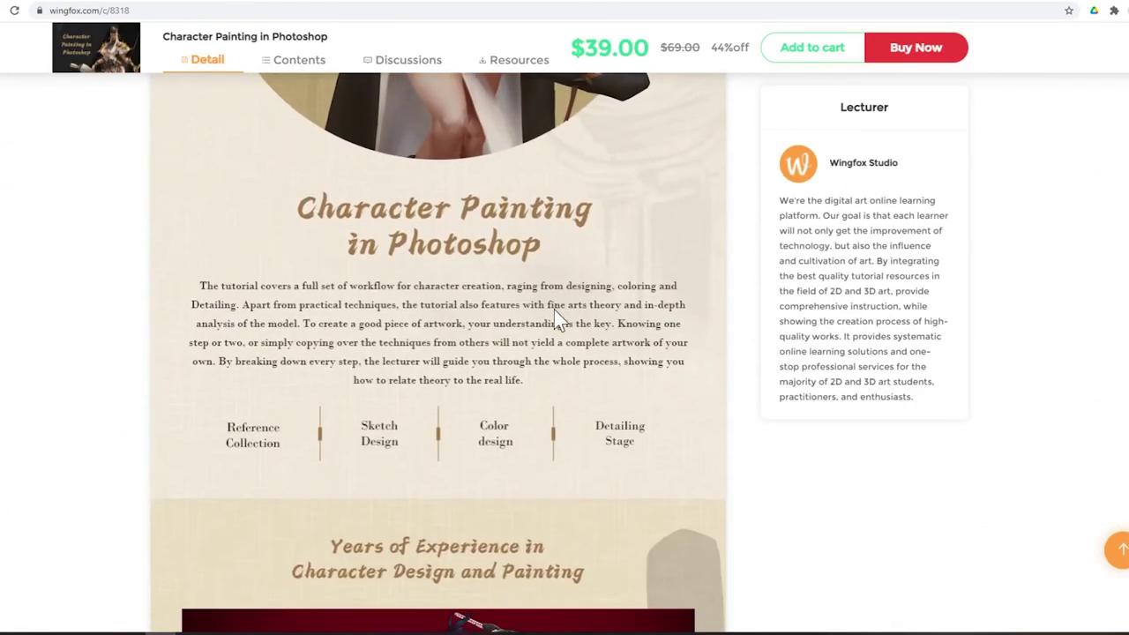
pyautogui.scroll(-4, 554, 309)
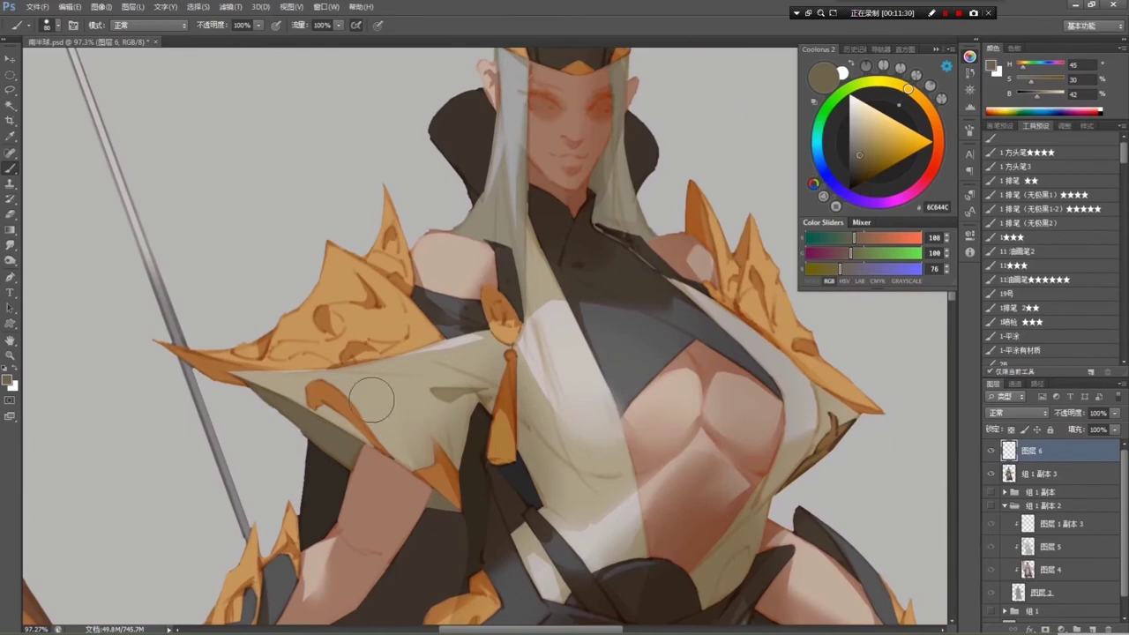
pyautogui.press('z')
pyautogui.moveTo(341, 369); pyautogui.dragTo(344, 346)
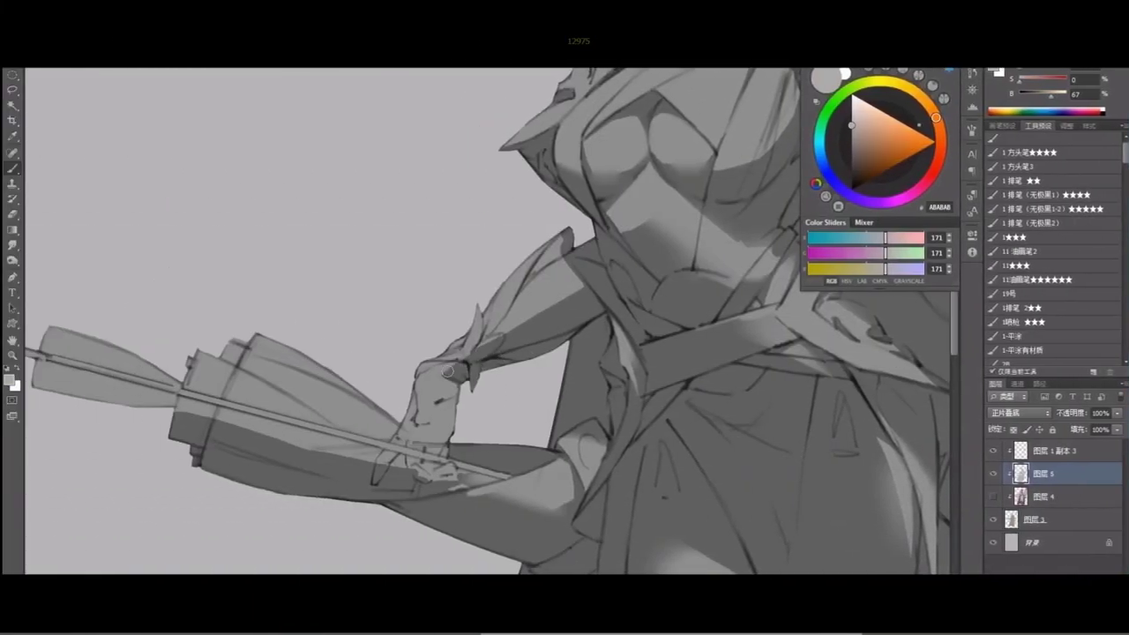
# Shade the archer's hand and sleeve in grey on 图层 5, and deepen the front of the tall hat on 图层 8.
pyautogui.moveTo(445, 427)
pyautogui.mouseDown()
pyautogui.moveTo(414, 454)
pyautogui.moveTo(441, 489)
pyautogui.moveTo(498, 489)
pyautogui.mouseUp()
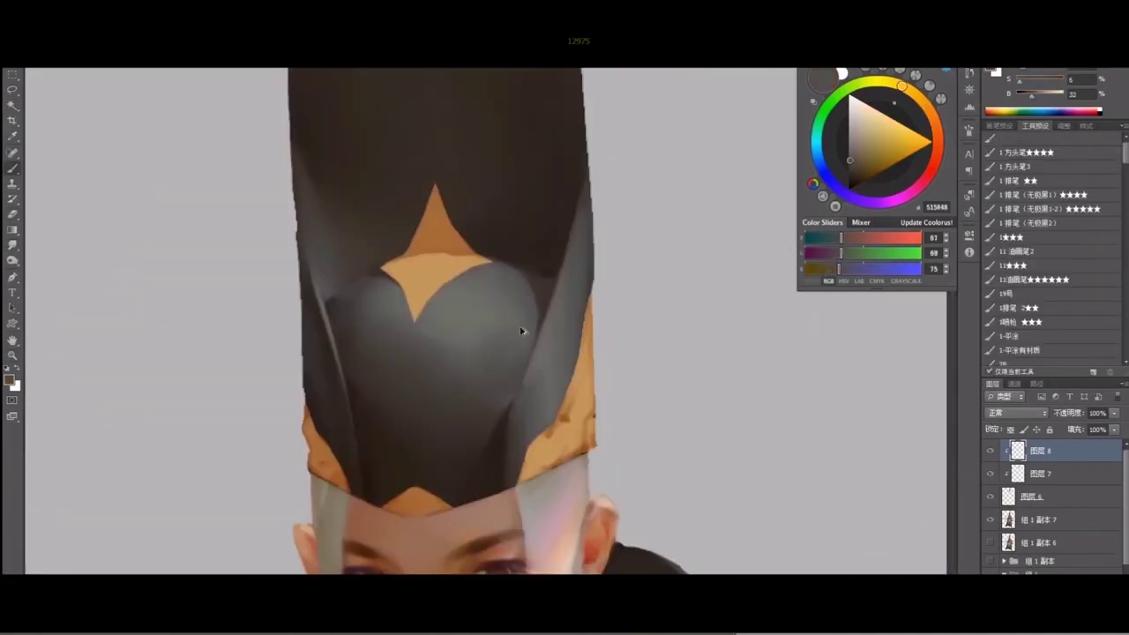
pyautogui.scroll(2, 521, 331)
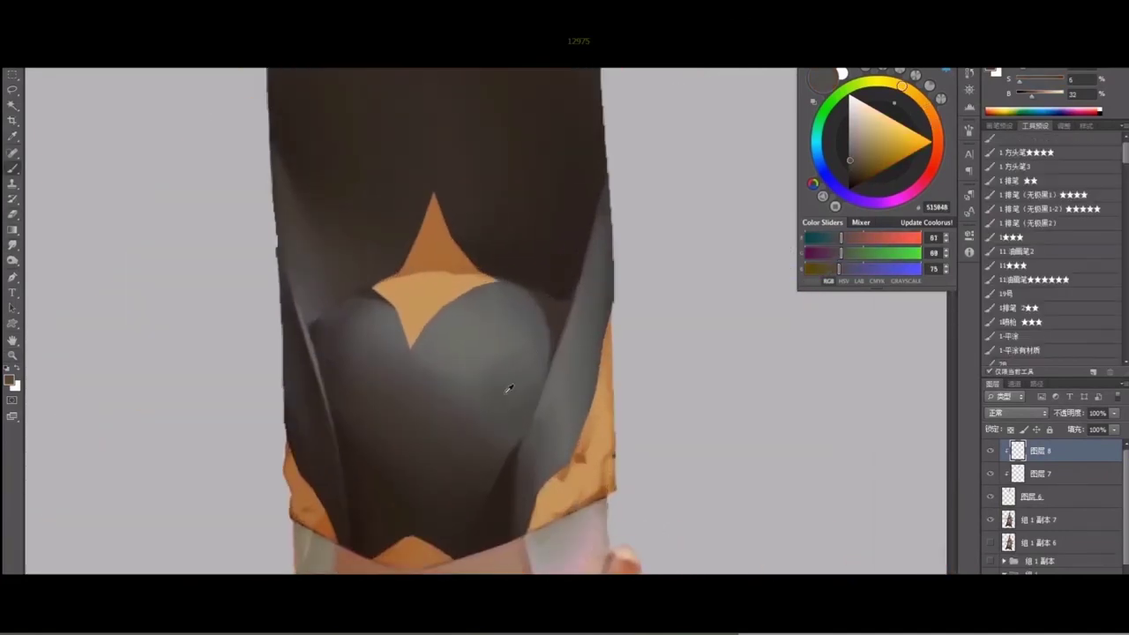
pyautogui.moveTo(530, 378)
pyautogui.mouseDown()
pyautogui.moveTo(484, 395)
pyautogui.moveTo(529, 494)
pyautogui.mouseUp()
# Hide the 曲线 1 curves adjustment and the layers 图层 15 and 图层 12 in the finished archer file.
pyautogui.scroll(-2, 487, 395)
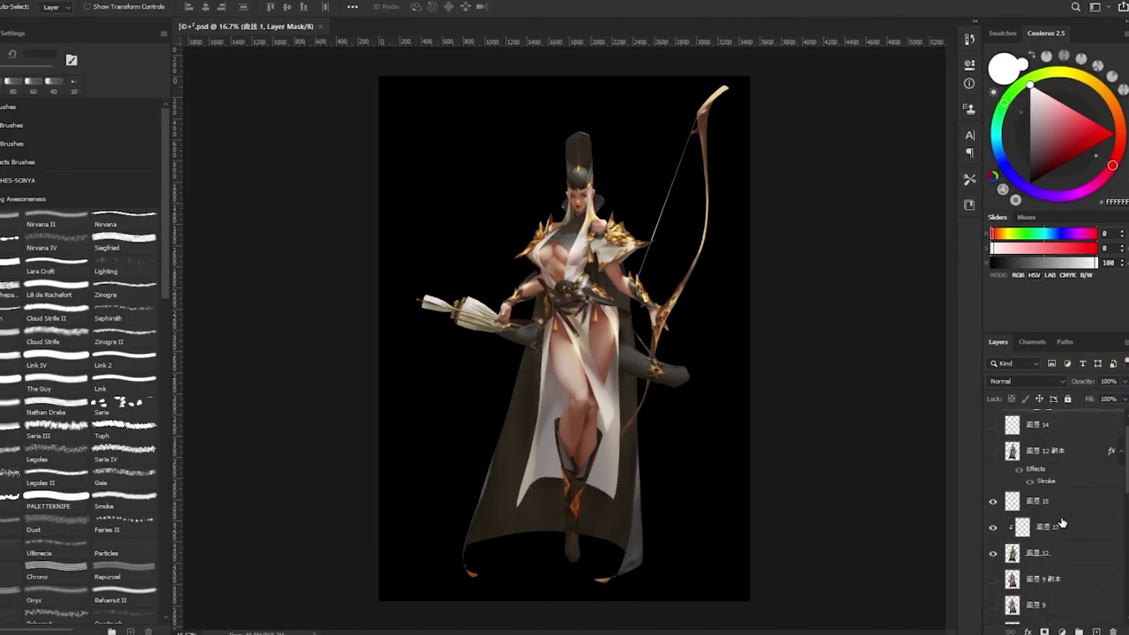
pyautogui.scroll(1, 1062, 523)
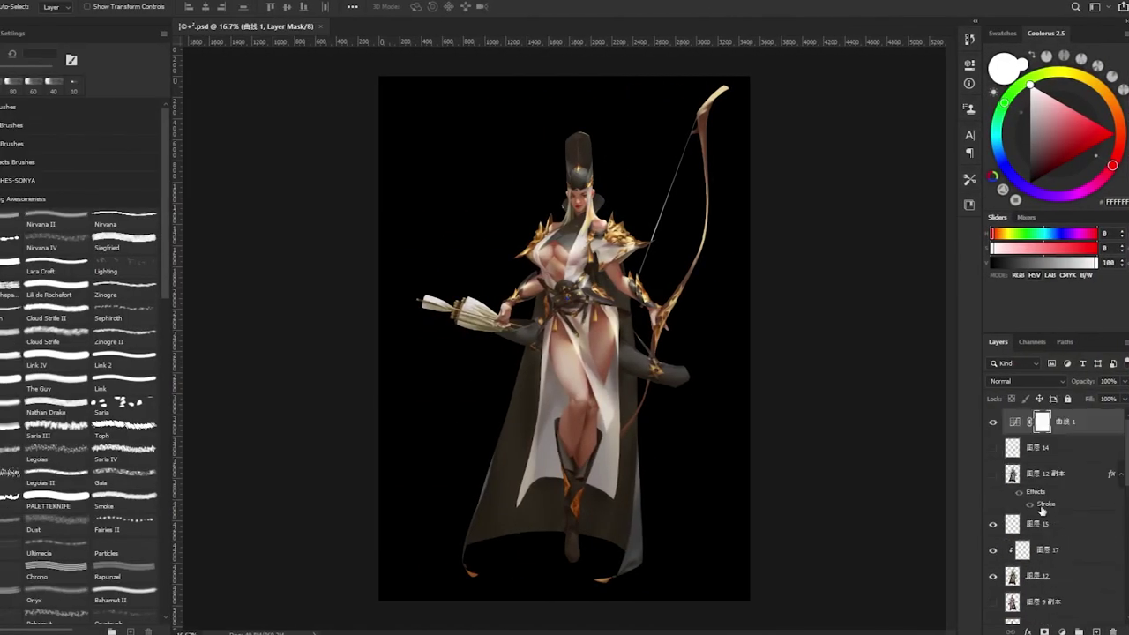
pyautogui.click(990, 425)
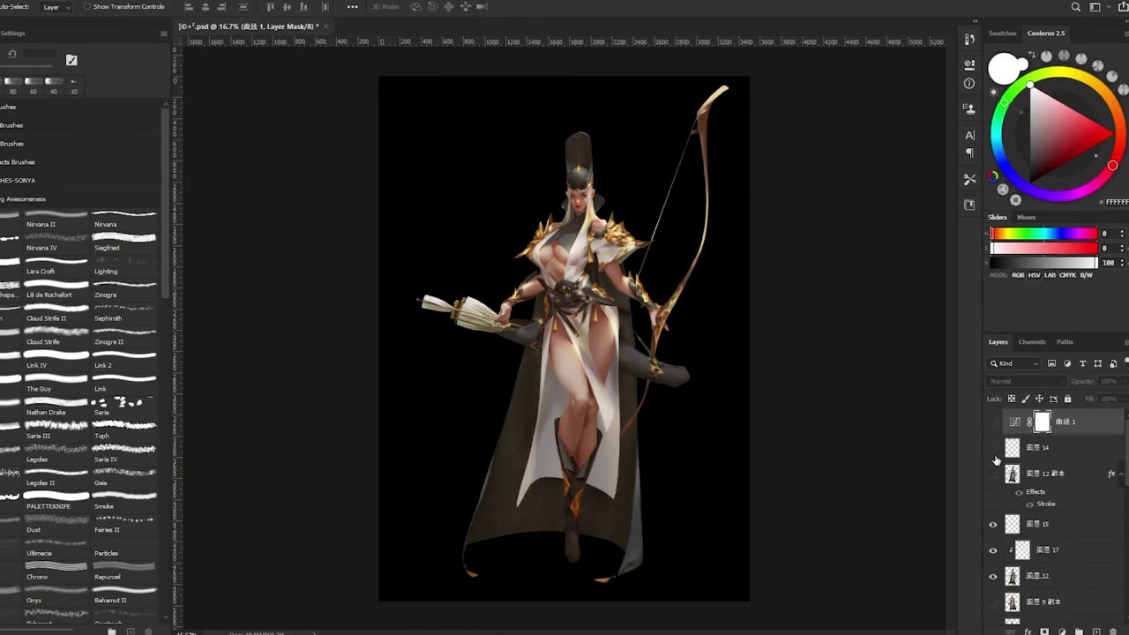
pyautogui.click(992, 523)
pyautogui.click(992, 575)
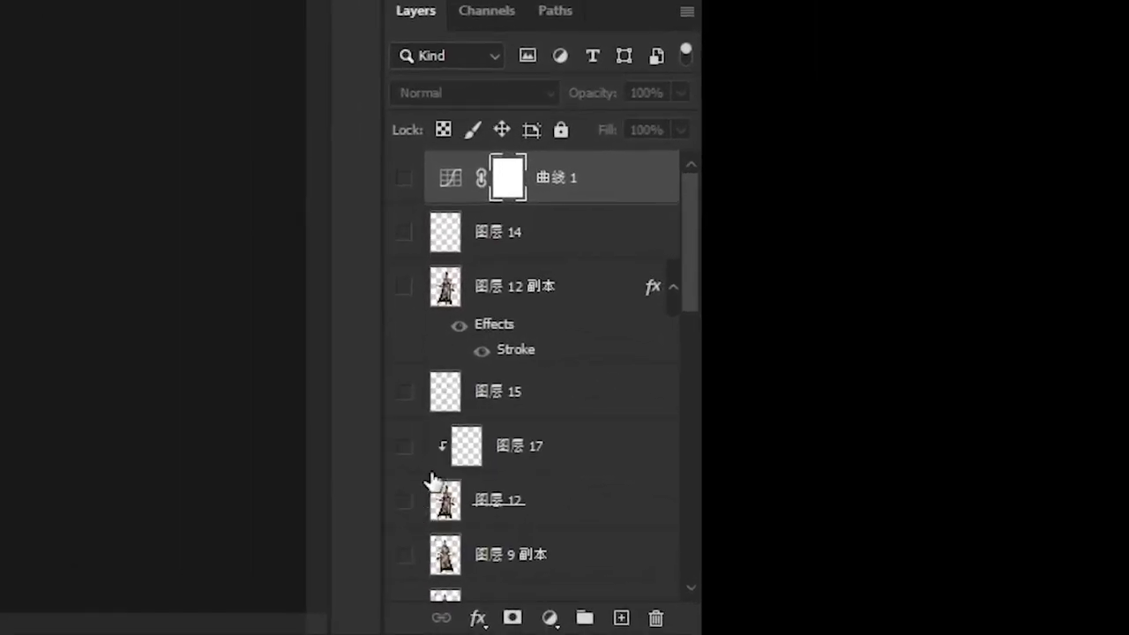
# Toggle 图层 9 副本 on and off, and toggle 图层 9 to compare the earlier painting stages.
pyautogui.scroll(-2, 1008, 566)
pyautogui.scroll(-3, 438, 477)
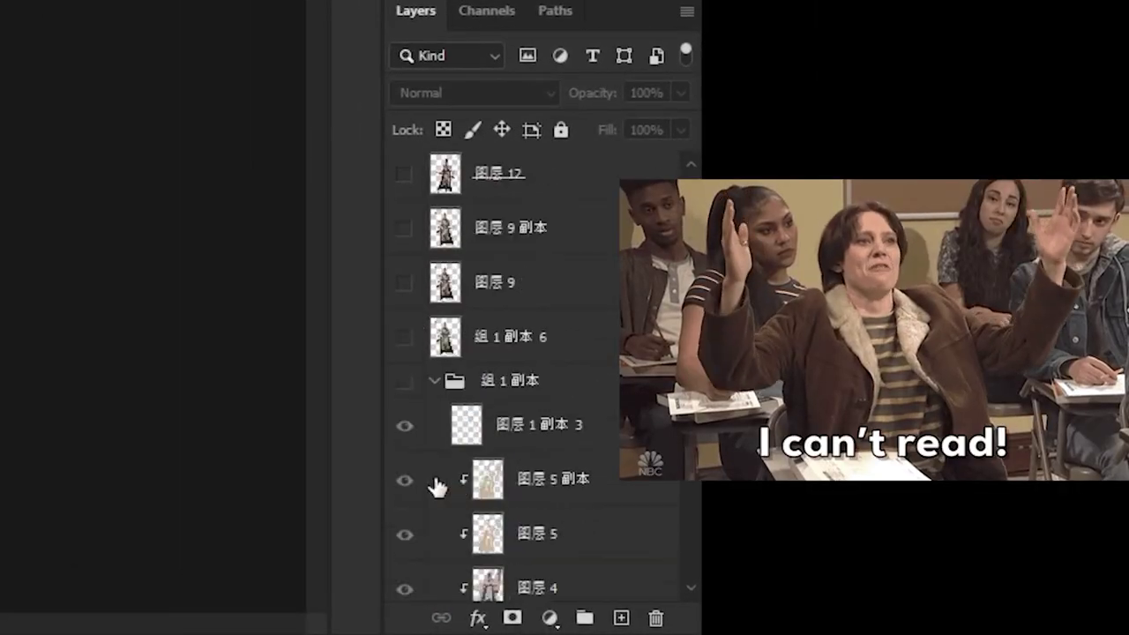
pyautogui.click(404, 230)
pyautogui.click(404, 230)
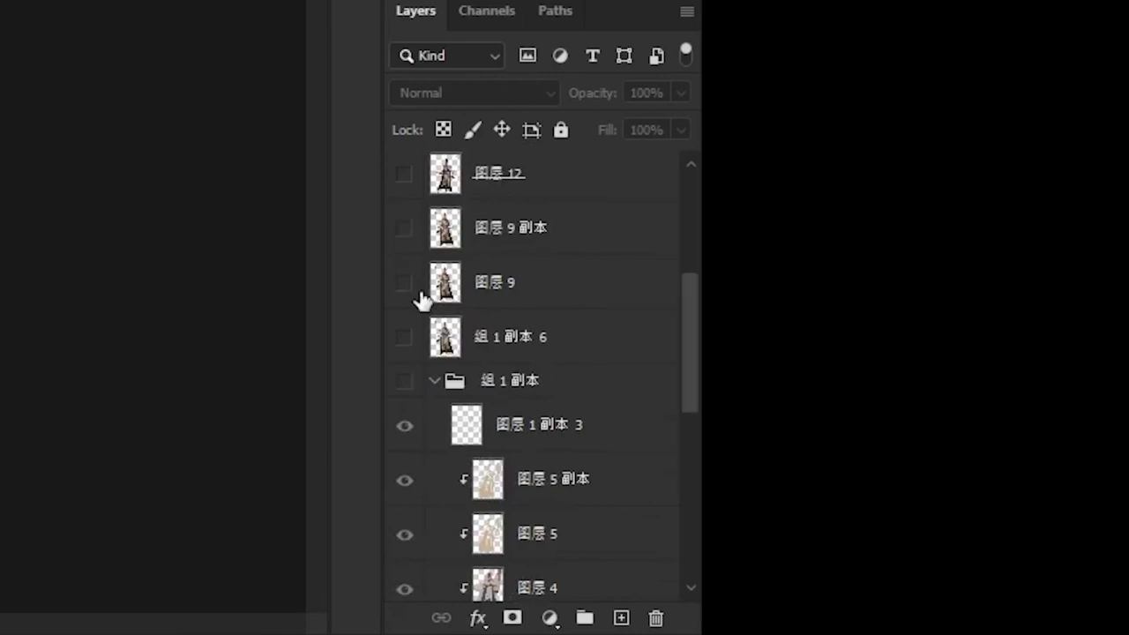
pyautogui.click(404, 283)
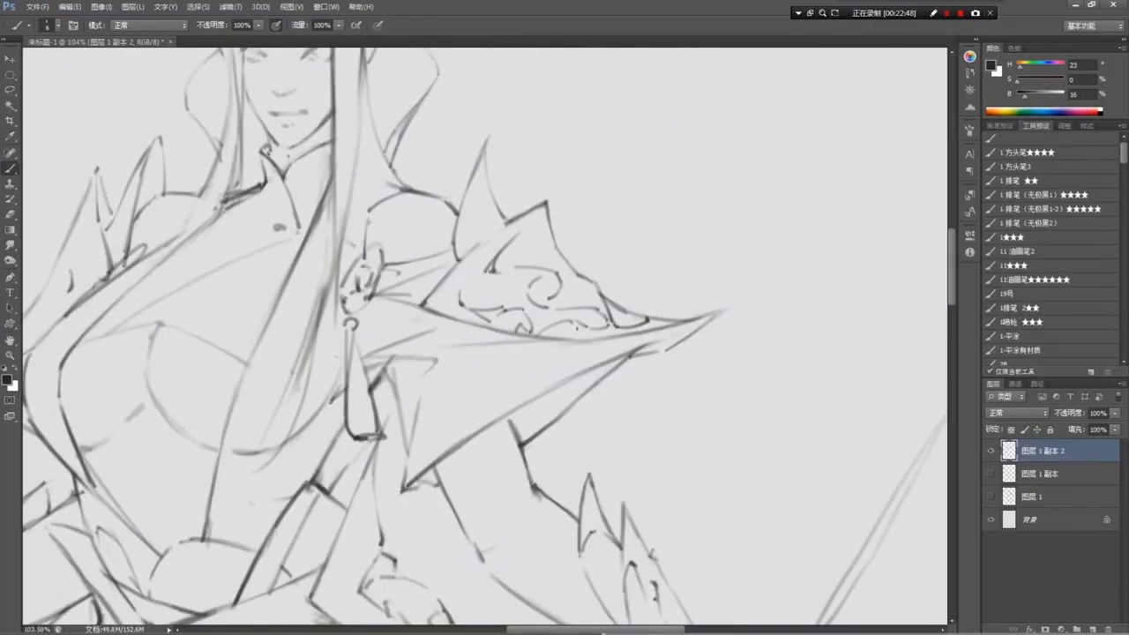
pyautogui.press('z')
pyautogui.moveTo(553, 234)
pyautogui.mouseDown()
pyautogui.moveTo(458, 234)
pyautogui.moveTo(613, 234)
pyautogui.mouseUp()
pyautogui.press('b')
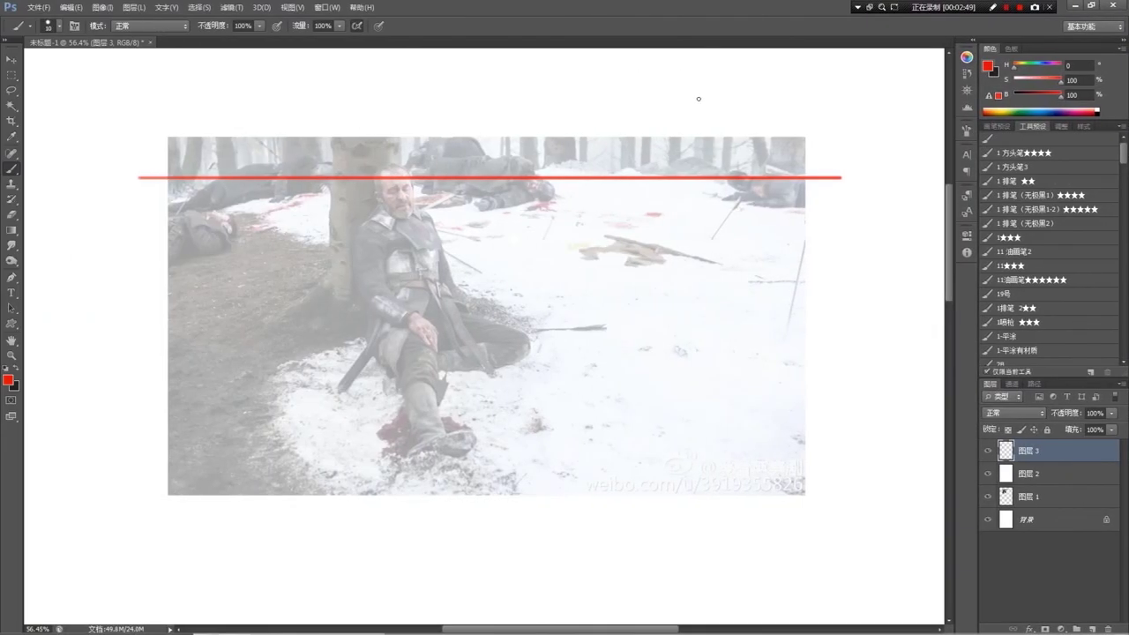
# Sketch a red rounded shape with a small circle above the photo on 图层 3, and redraw the stroke beyond the horizon line's end.
pyautogui.moveTo(698, 98)
pyautogui.mouseDown()
pyautogui.moveTo(729, 98)
pyautogui.moveTo(714, 116)
pyautogui.moveTo(738, 128)
pyautogui.moveTo(723, 89)
pyautogui.moveTo(756, 123)
pyautogui.mouseUp()
pyautogui.moveTo(882, 165); pyautogui.dragTo(859, 187)
pyautogui.hotkey('ctrl', 'z')
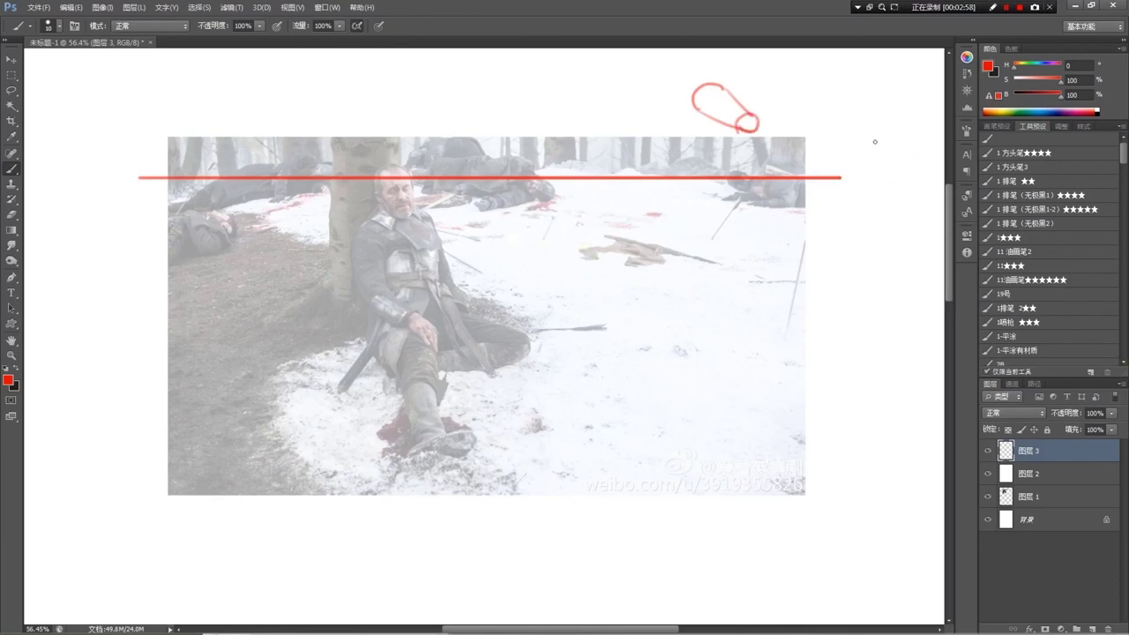
pyautogui.moveTo(874, 139)
pyautogui.mouseDown()
pyautogui.moveTo(859, 161)
pyautogui.moveTo(864, 186)
pyautogui.moveTo(899, 180)
pyautogui.mouseUp()
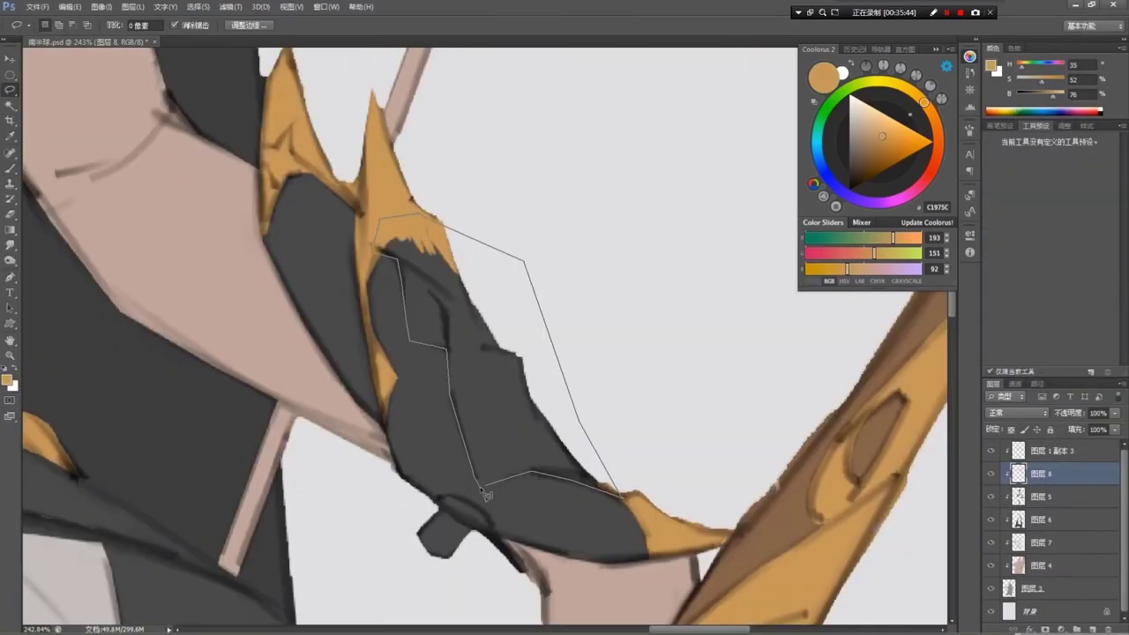
# Close the selection around the outer part of the archer's forearm guard, fill it with gold C1975C on 图层 8, and deselect.
pyautogui.click(487, 496)
pyautogui.hotkey('alt', 'BackSpace')
pyautogui.hotkey('ctrl', 'd')
pyautogui.moveTo(455, 525); pyautogui.dragTo(490, 446)
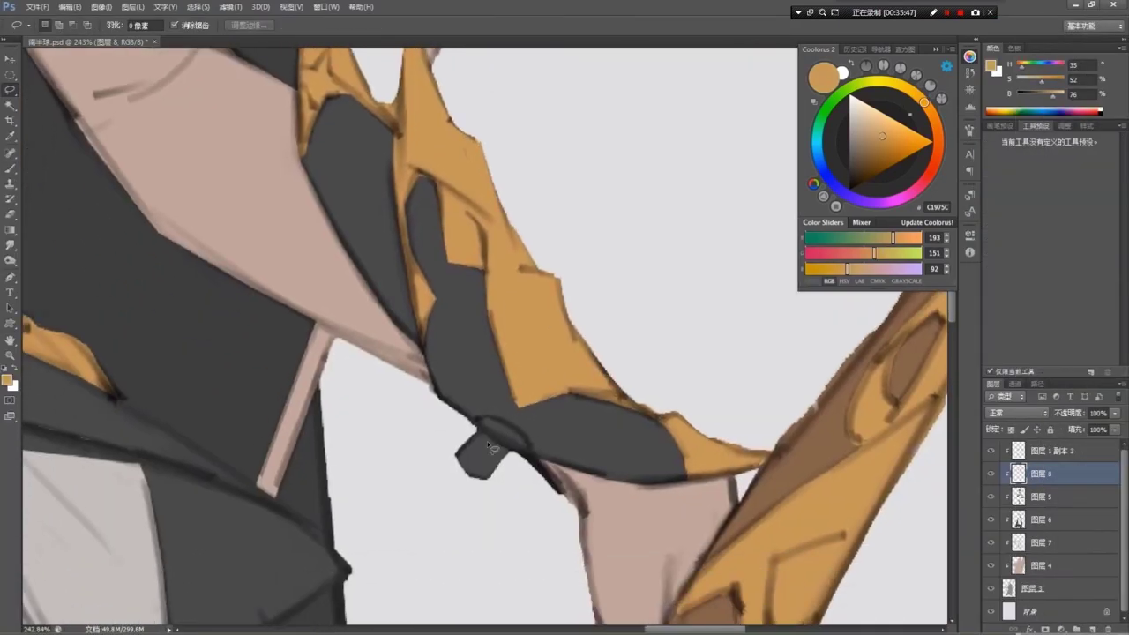